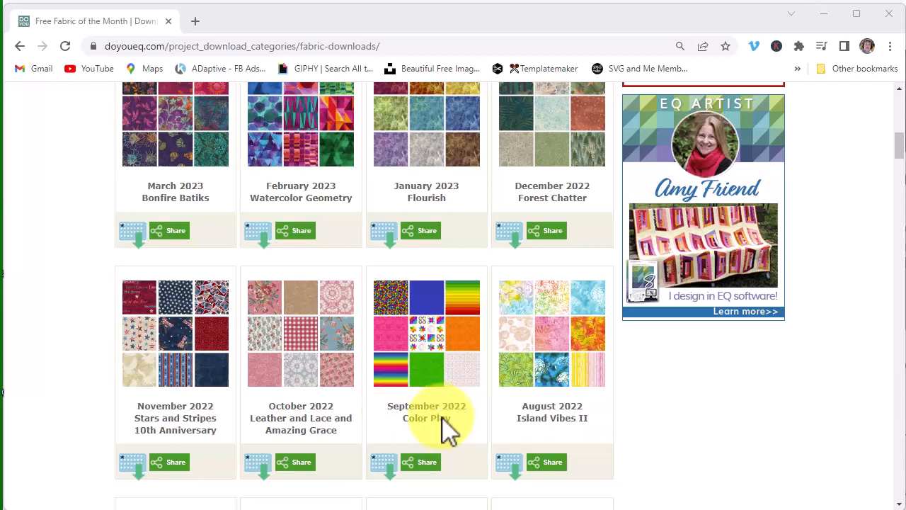
Download the Windows version of the September 2022 Color Play fabric collection into the Downloads folder.
mouse_move(409, 472)
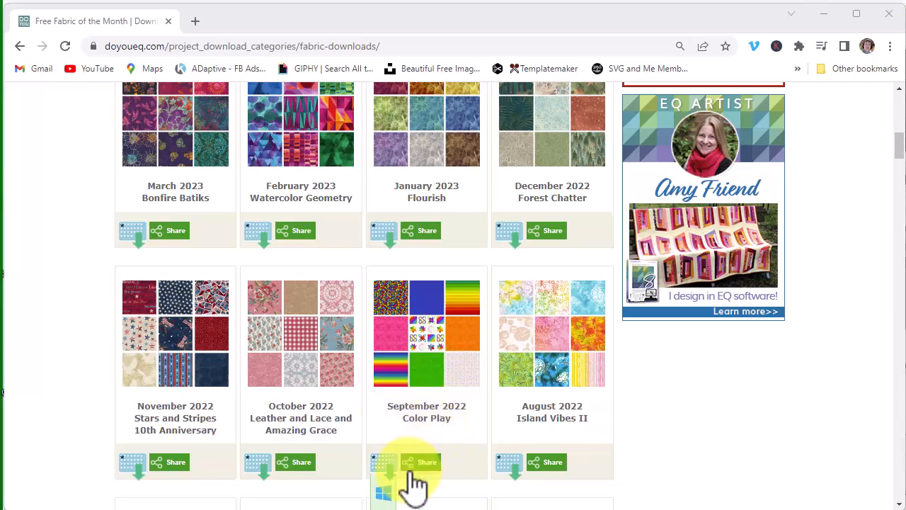
scroll(415, 465, down, 2)
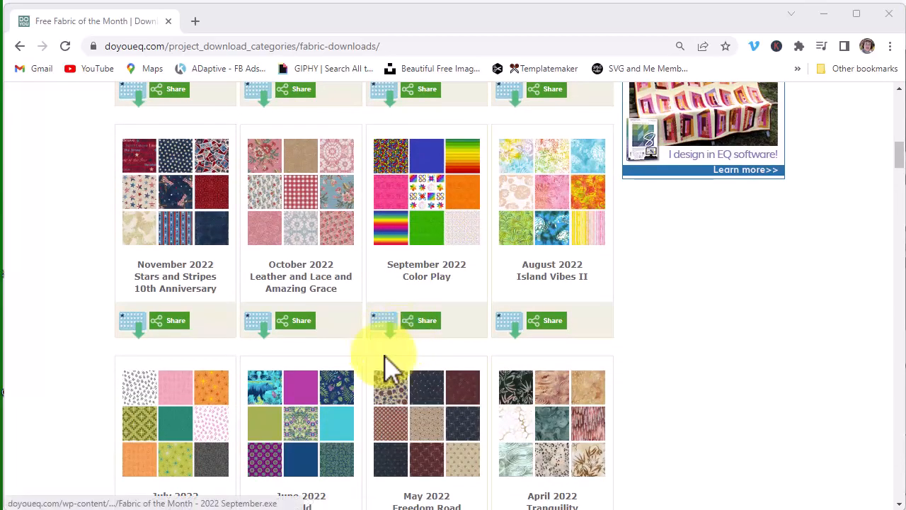
click(383, 349)
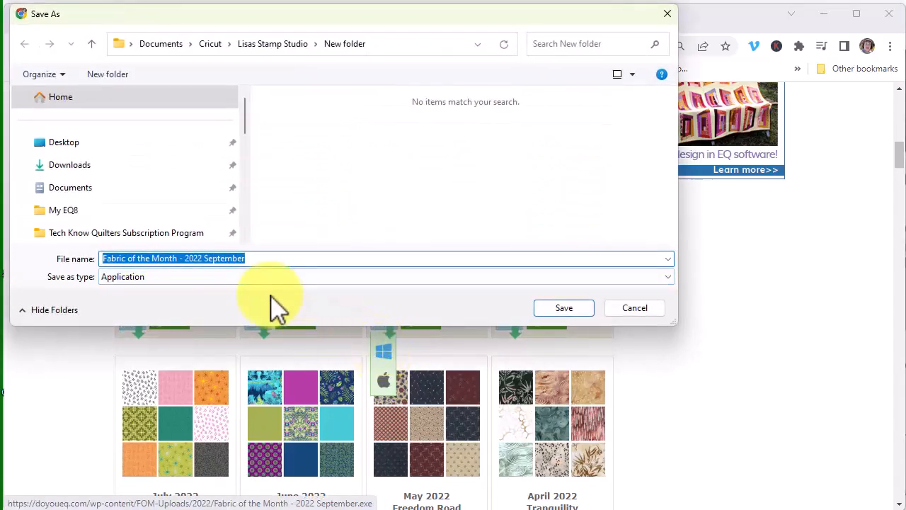
click(70, 166)
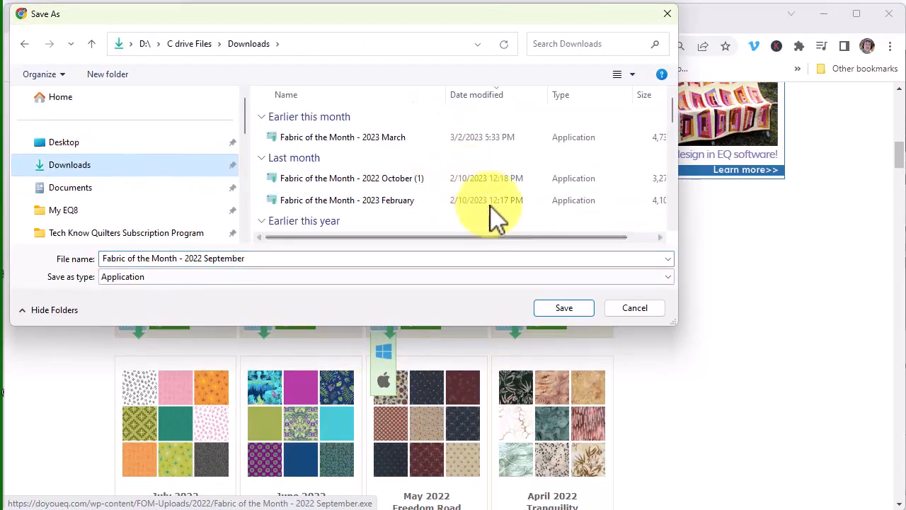
click(564, 308)
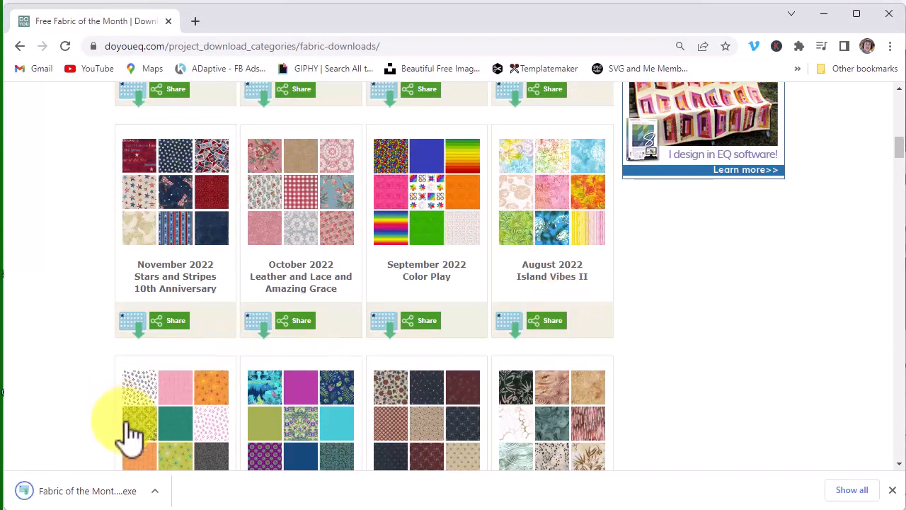
Run the downloaded Fabric of the Month - 2022 September installer and complete its wizard.
click(89, 493)
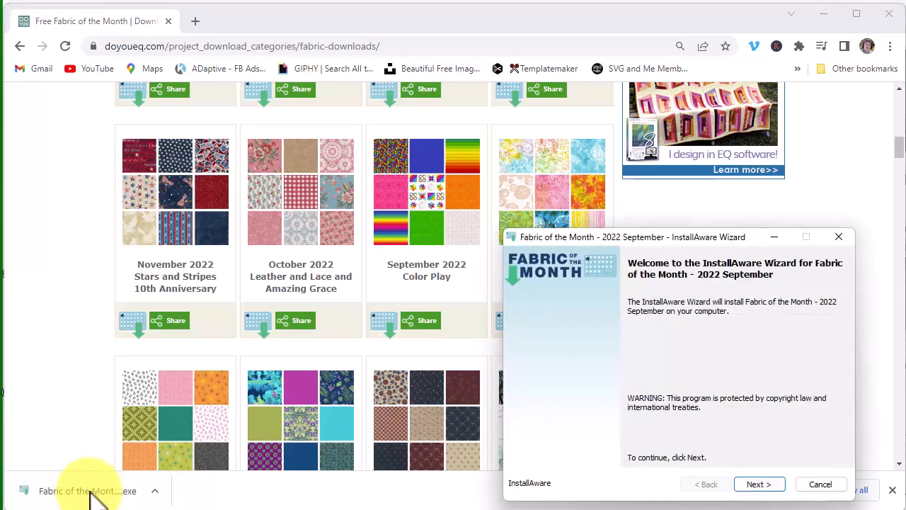
drag(758, 239, 548, 142)
click(558, 389)
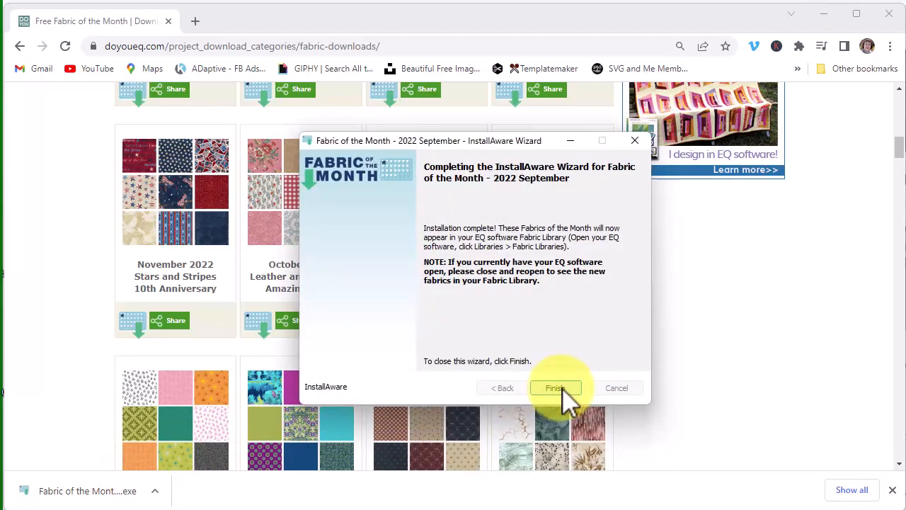
click(555, 388)
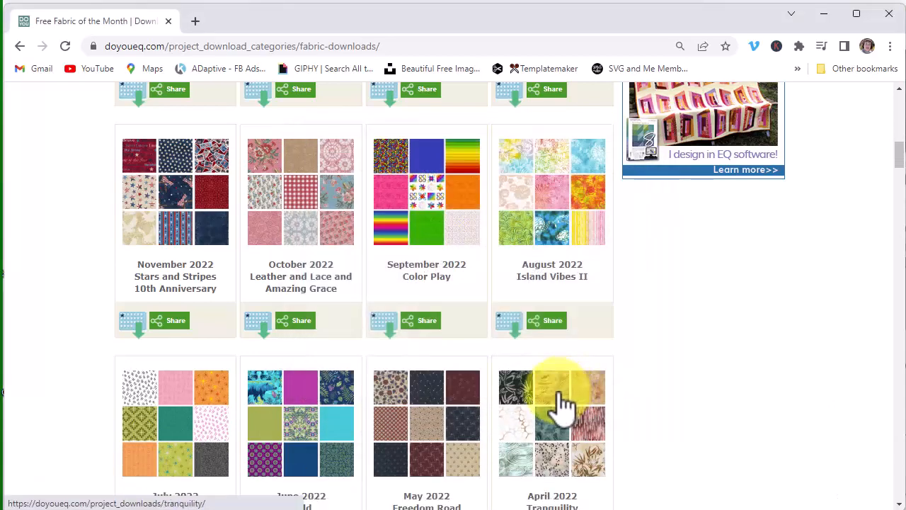
Browse Northcott's Color Play - Single Colorway fabrics and enlarge the flower panel DP24908-10.
mouse_move(421, 326)
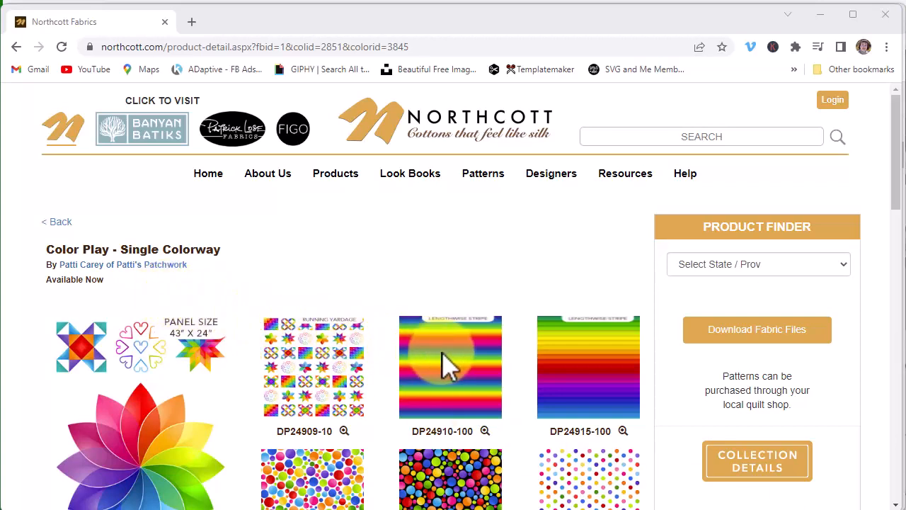
scroll(446, 365, down, 3)
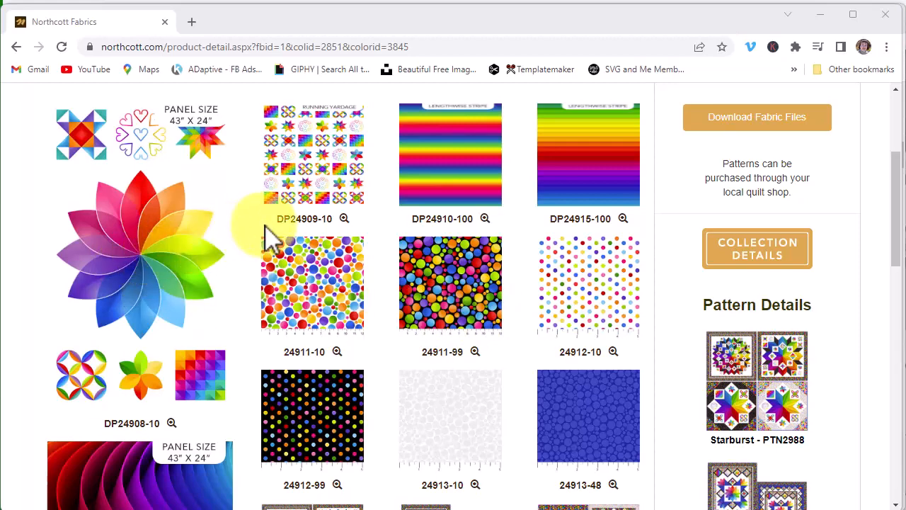
scroll(263, 233, up, 2)
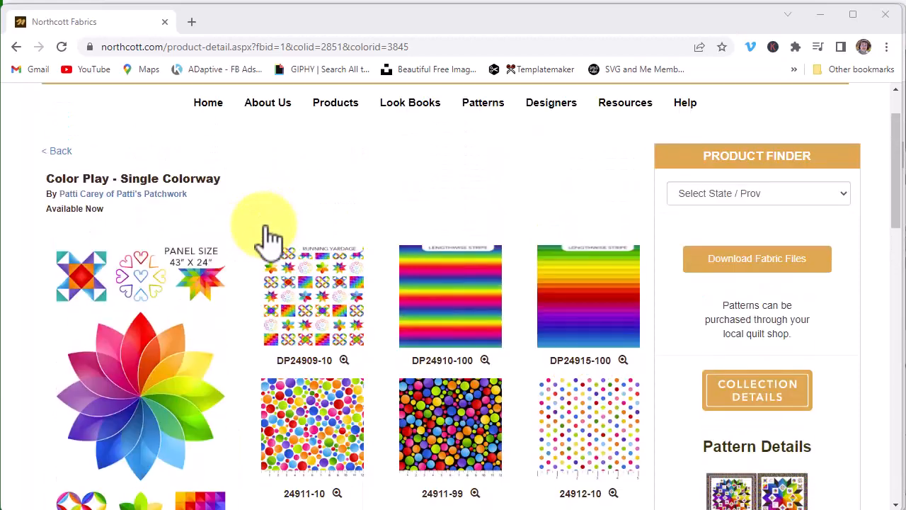
click(174, 386)
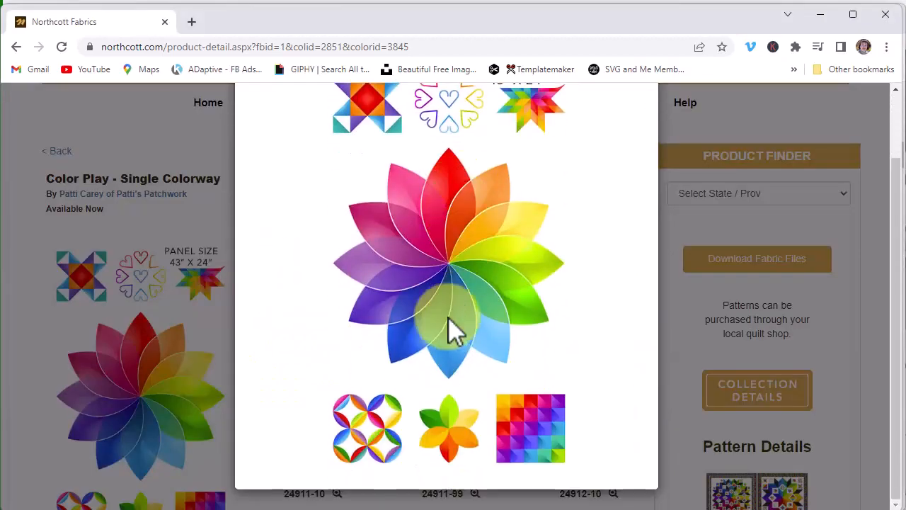
Save the enlarged panel image as a JPEG named Color Play Panel in the My EQ8 Images folder.
right_click(465, 290)
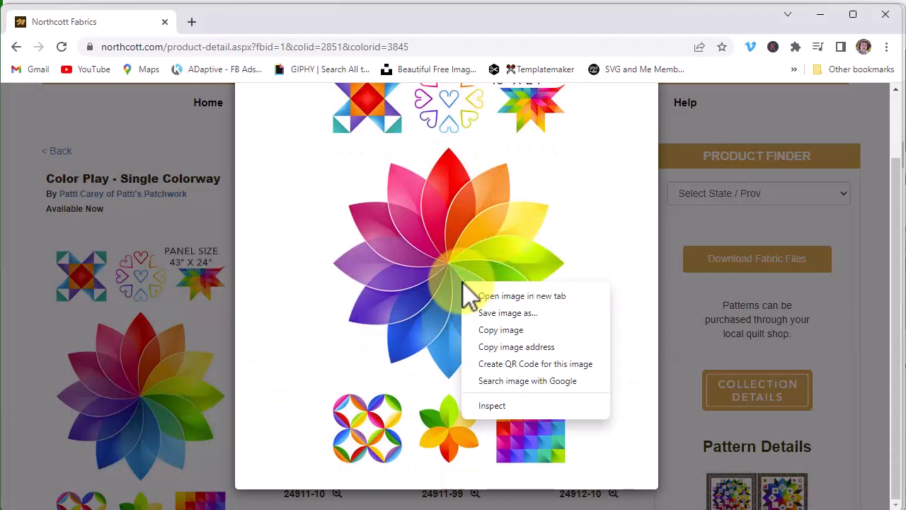
click(517, 313)
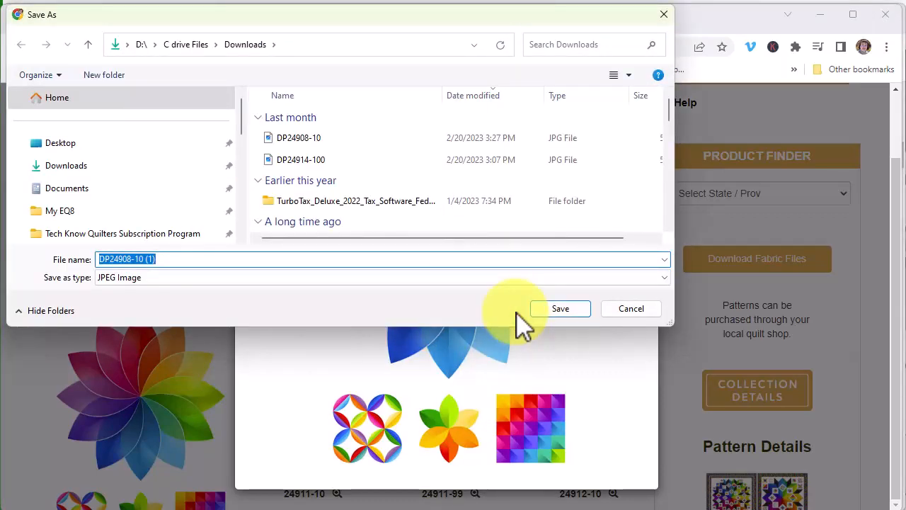
click(73, 212)
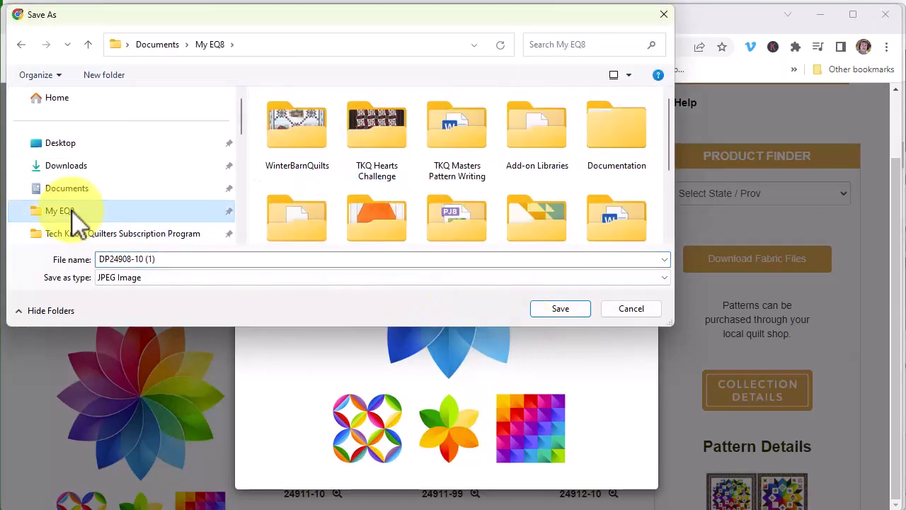
scroll(609, 167, down, 3)
double_click(382, 153)
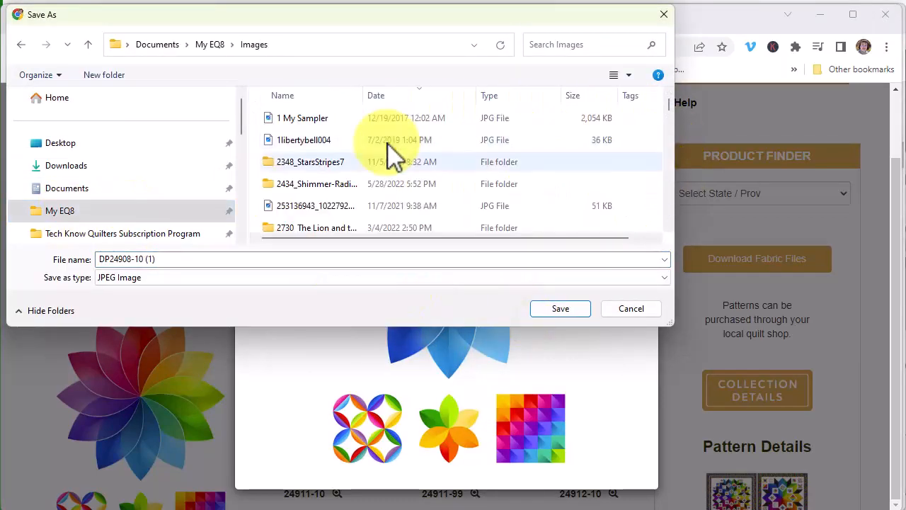
click(178, 259)
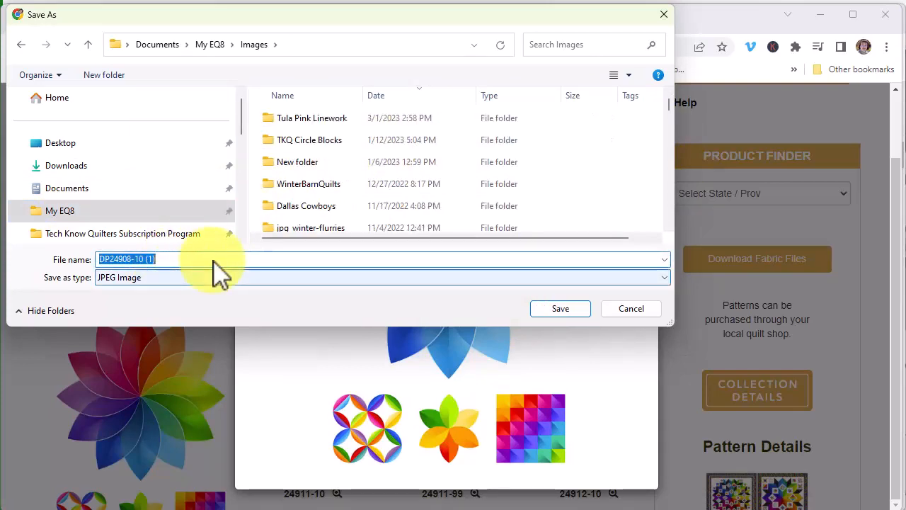
text(Color Play Panel)
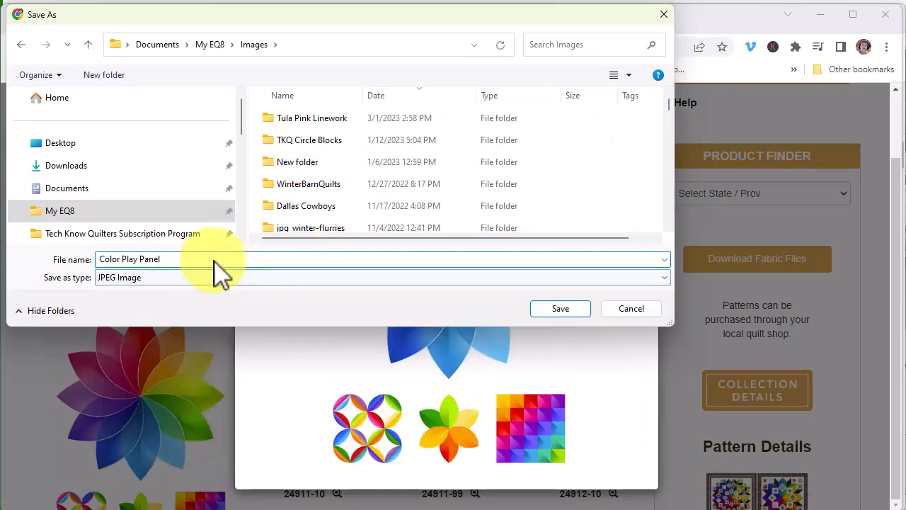
click(558, 309)
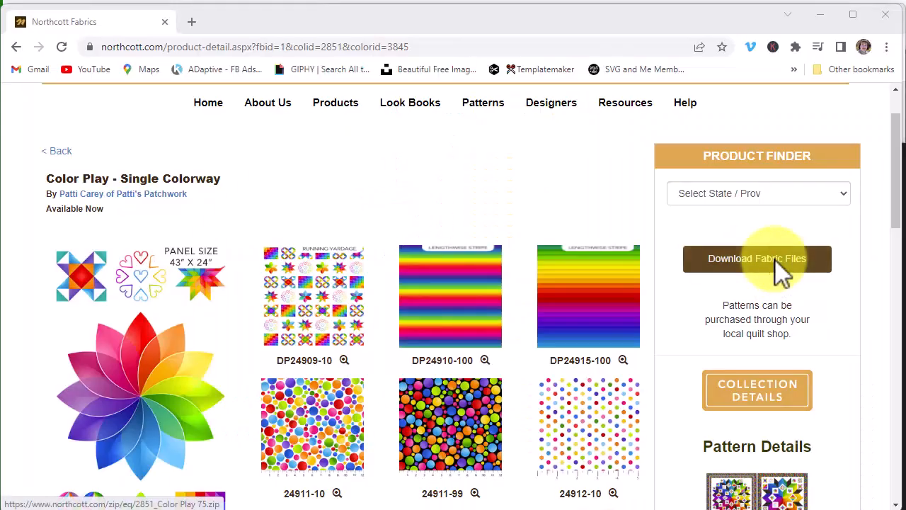
Download the collection's fabric files as the zip 2851_Color Play 75 into the My EQ8 Images folder.
click(779, 268)
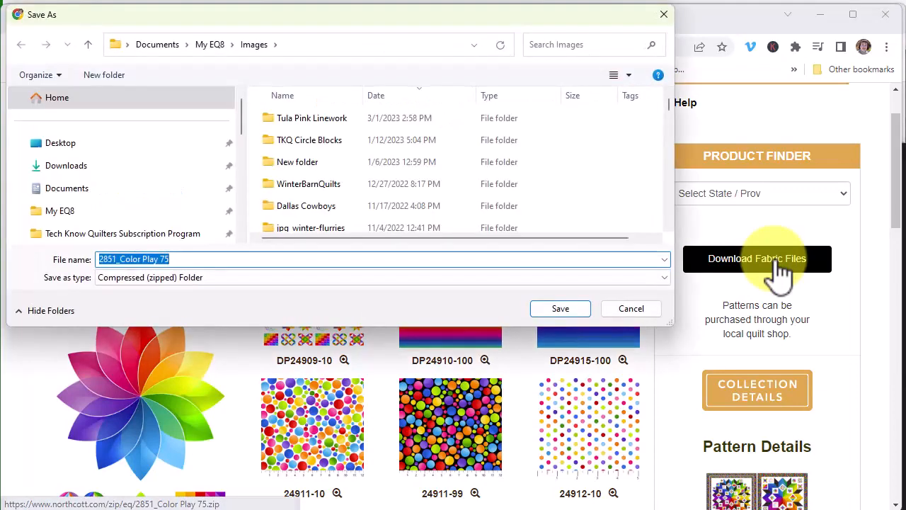
click(166, 278)
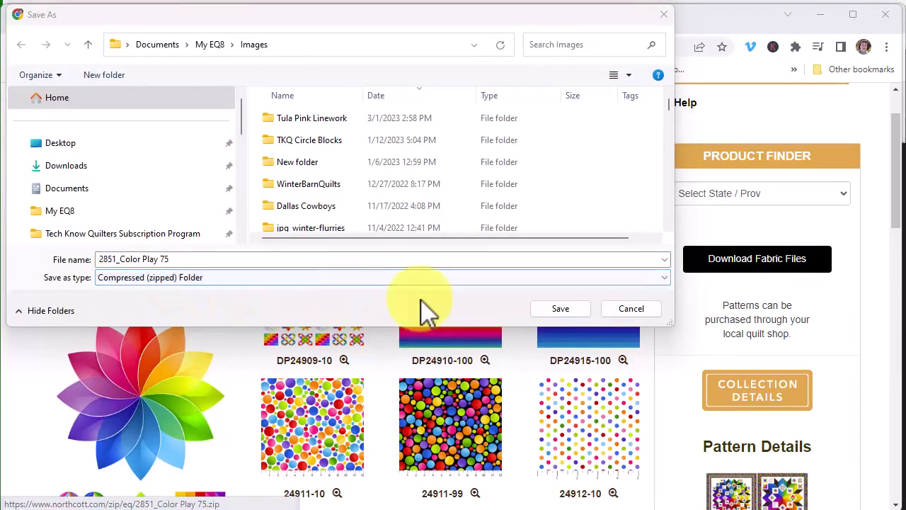
click(565, 311)
Extract the 2851_Color Play 75 zip into D:\Documents\My EQ8\Images\2851_Color Play 75 and view the fabric images in its 75 folder.
click(92, 496)
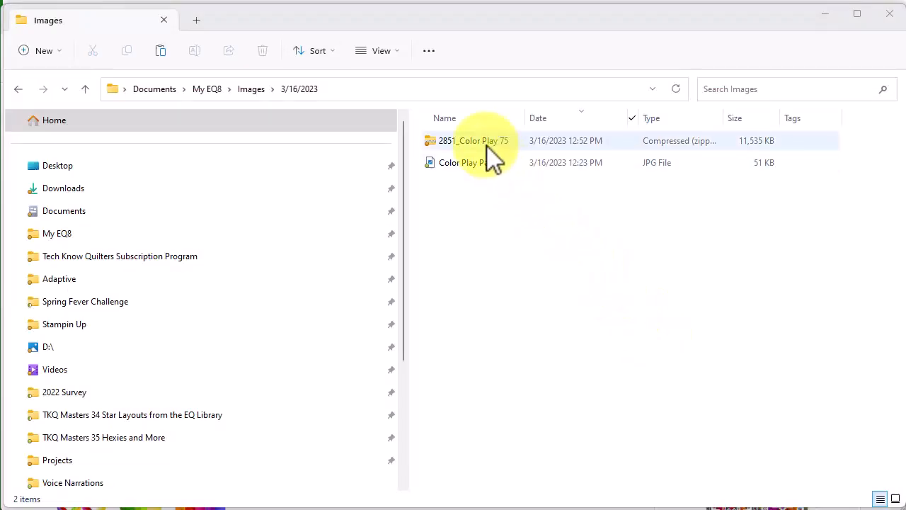
click(489, 145)
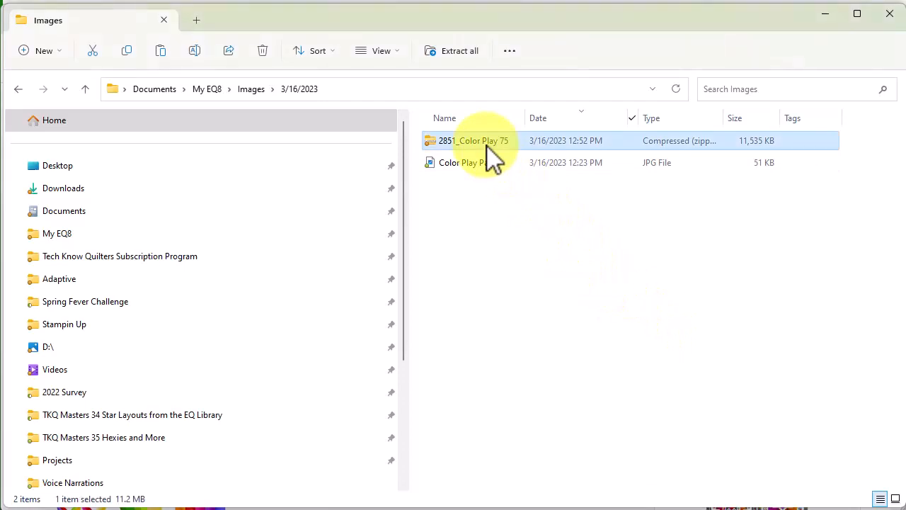
click(460, 57)
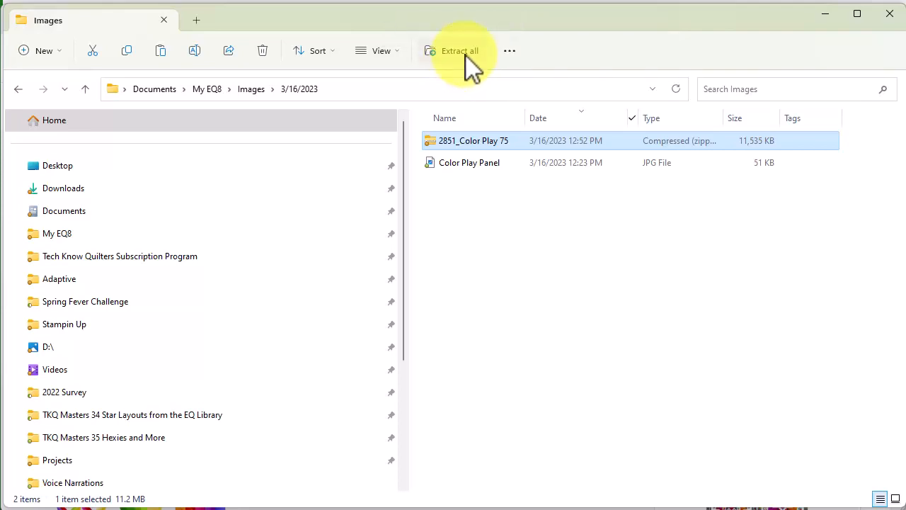
click(460, 51)
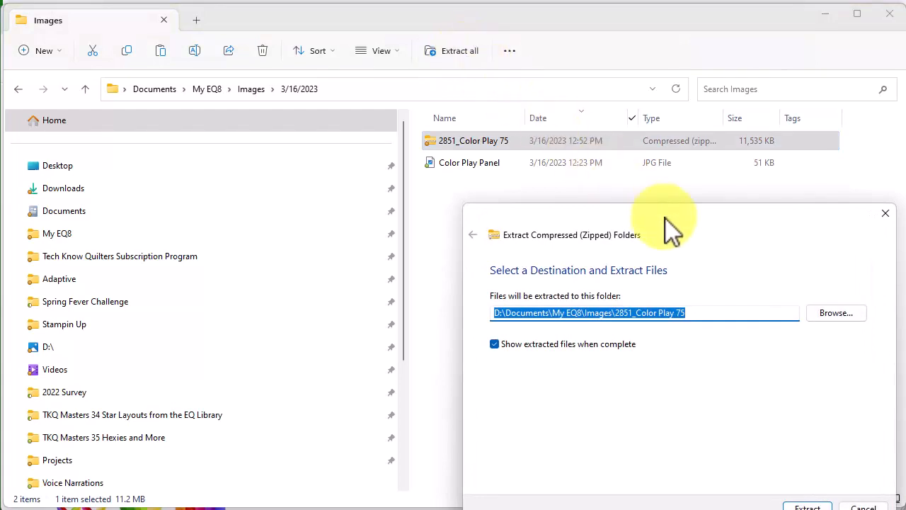
drag(672, 231, 579, 148)
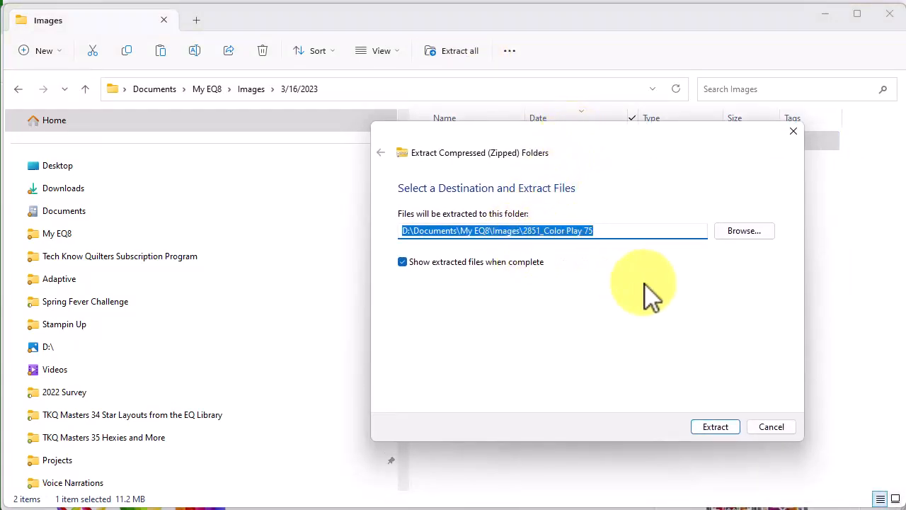
click(715, 427)
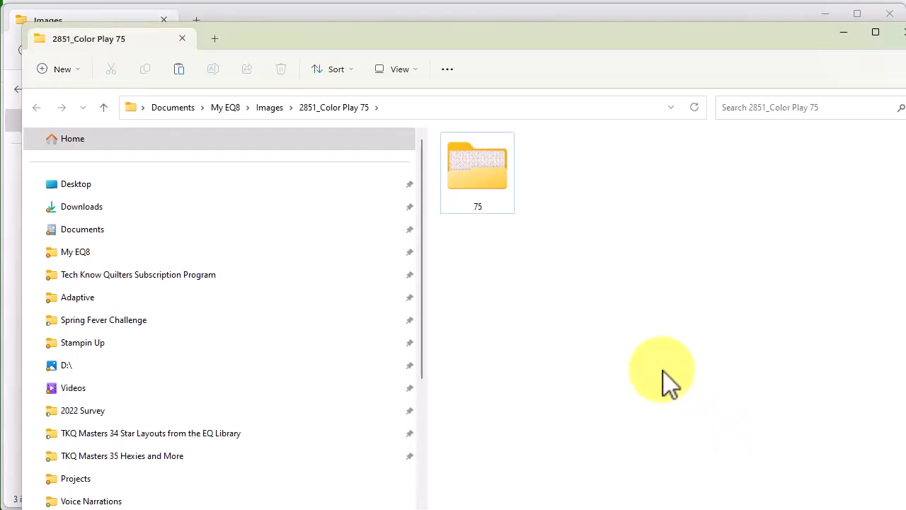
double_click(480, 178)
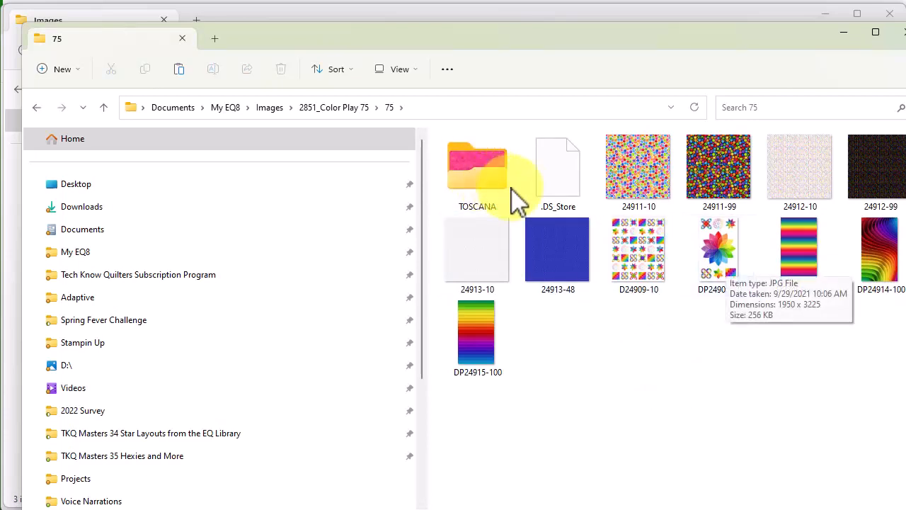
click(707, 255)
Switch to EQ8 and create a new project named Color Play.
click(369, 508)
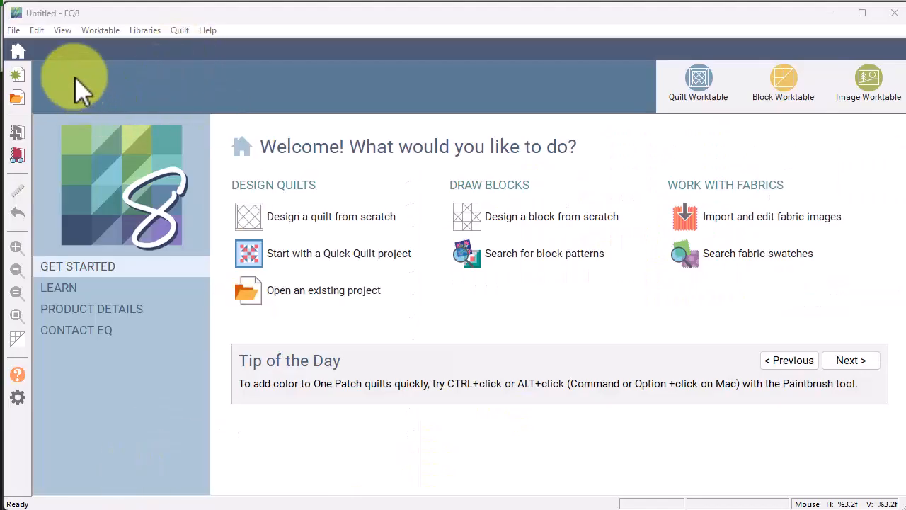
click(20, 77)
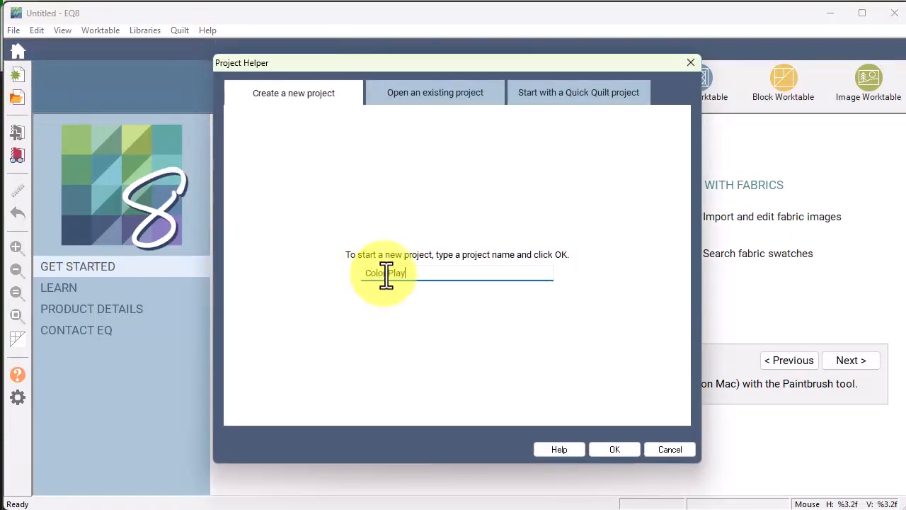
text(Color Play)
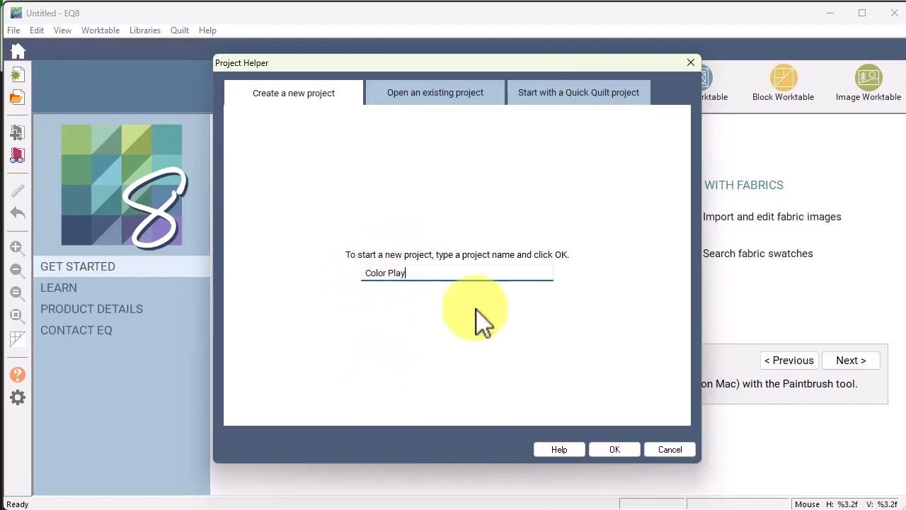
click(611, 451)
Clear the fabrics from the Project Sketchbook with Delete only unused fabrics enabled.
click(21, 158)
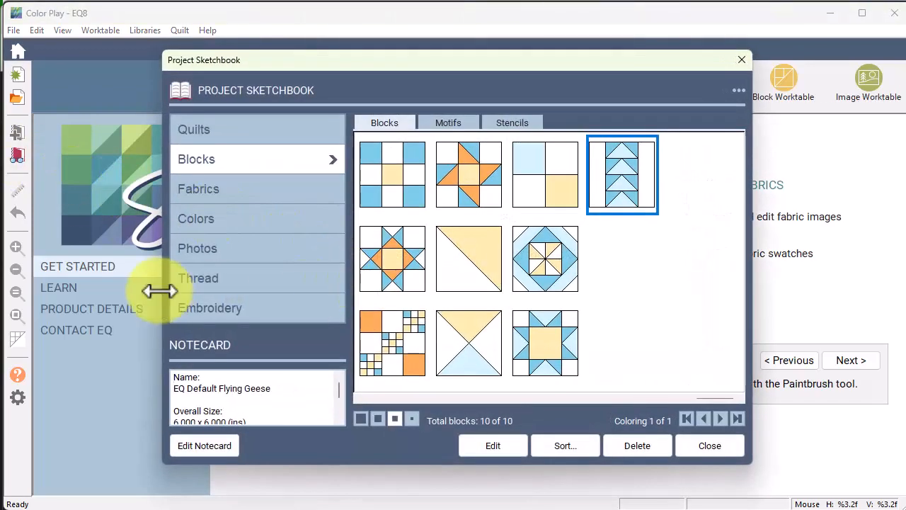
click(212, 200)
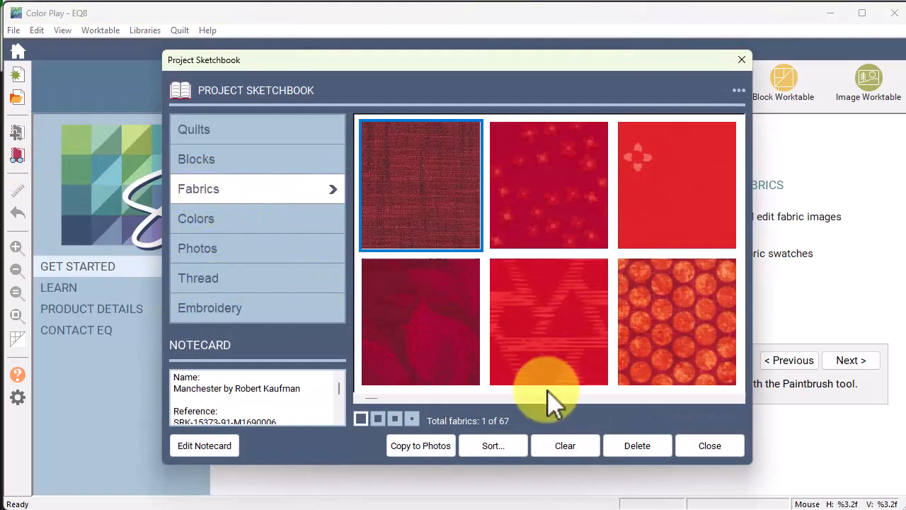
click(575, 446)
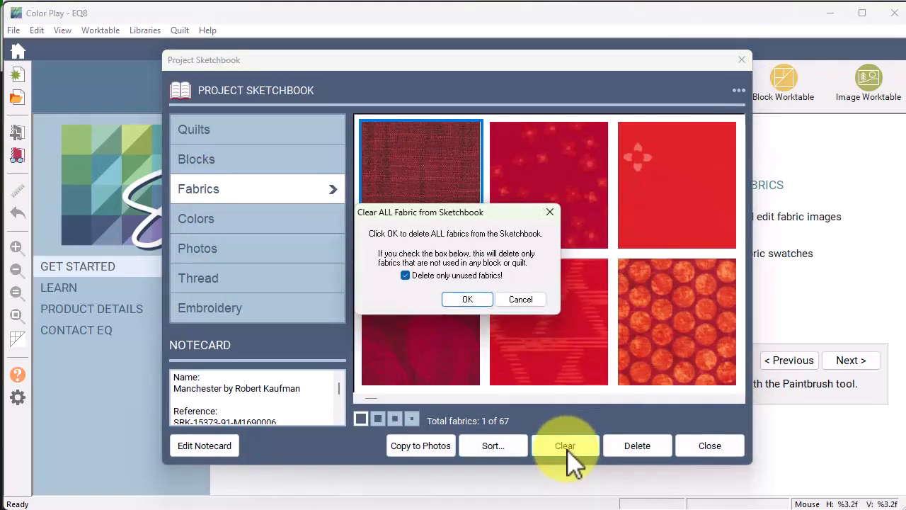
click(466, 300)
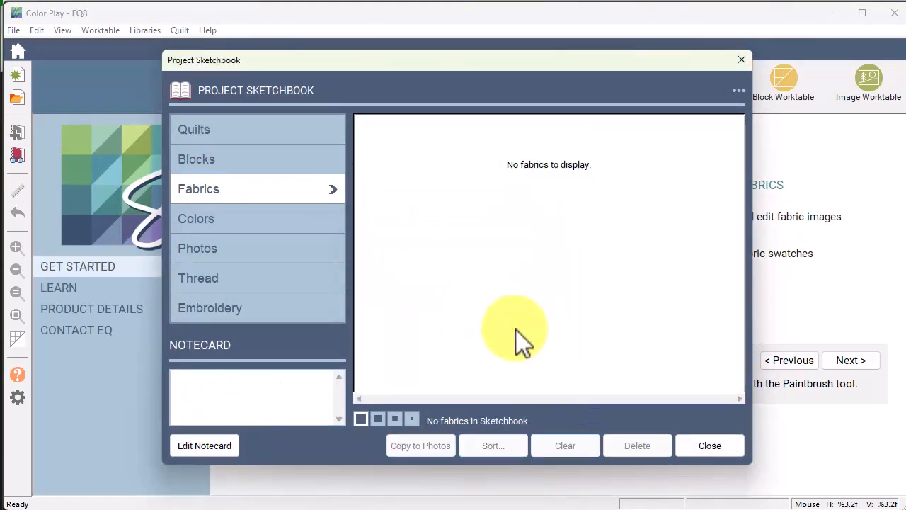
Add all fabrics of the 09 Northcott-Color Play collection from the 2022 Fabric of the Month library to the Project Sketchbook.
click(713, 446)
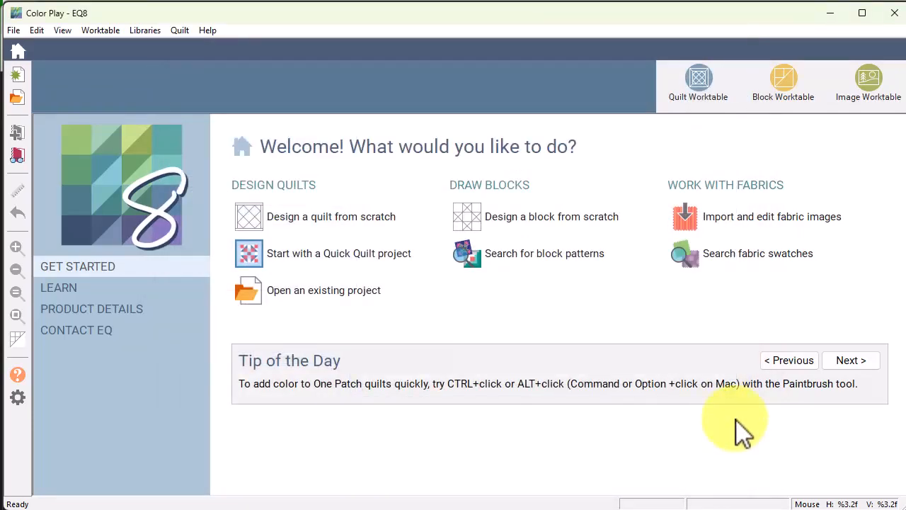
click(780, 269)
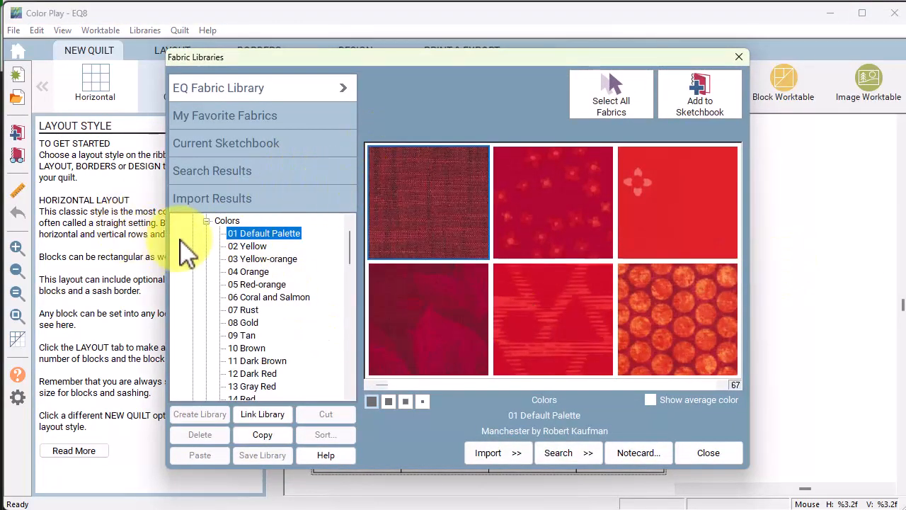
click(207, 222)
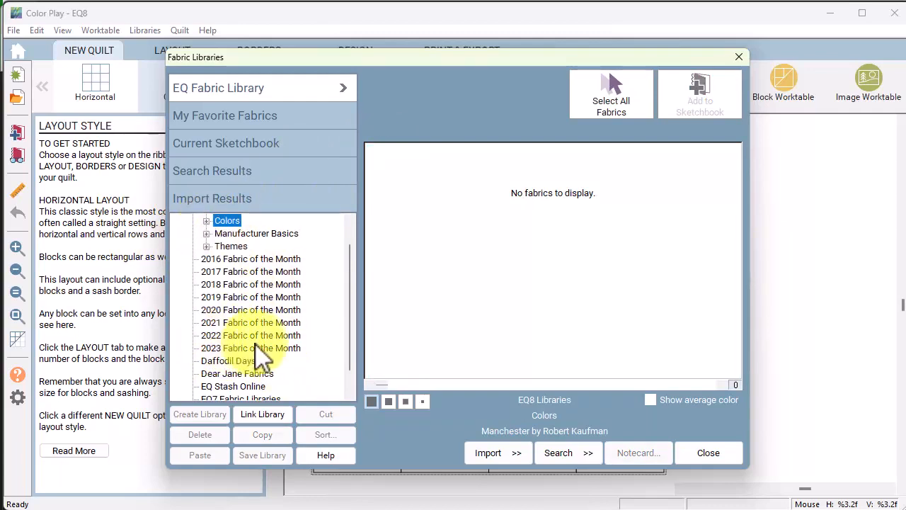
click(292, 336)
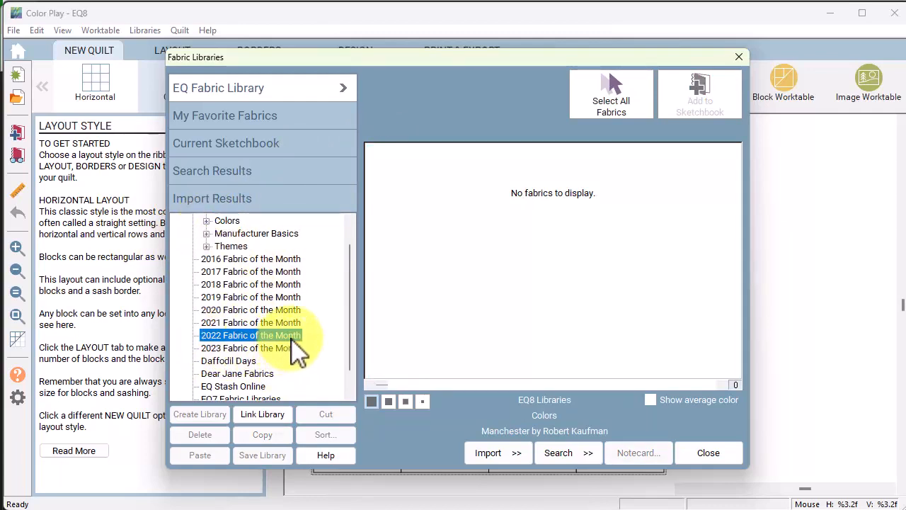
click(192, 336)
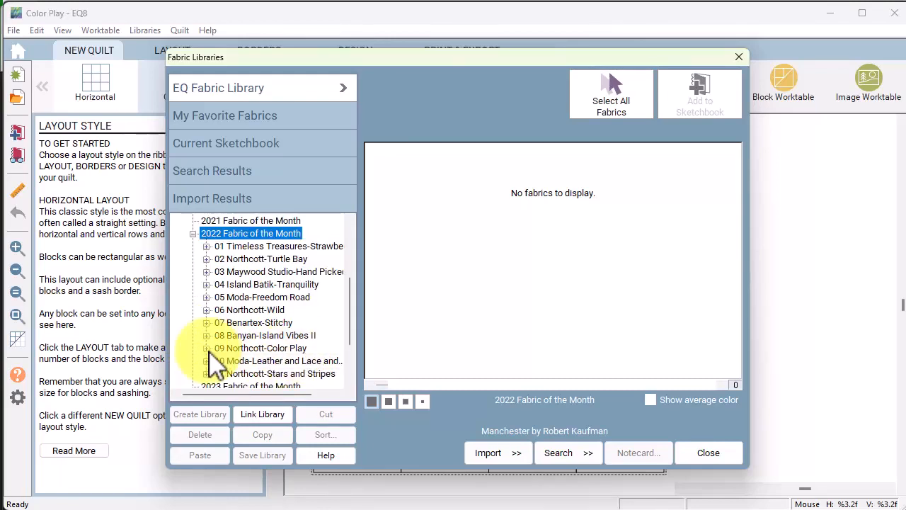
click(207, 349)
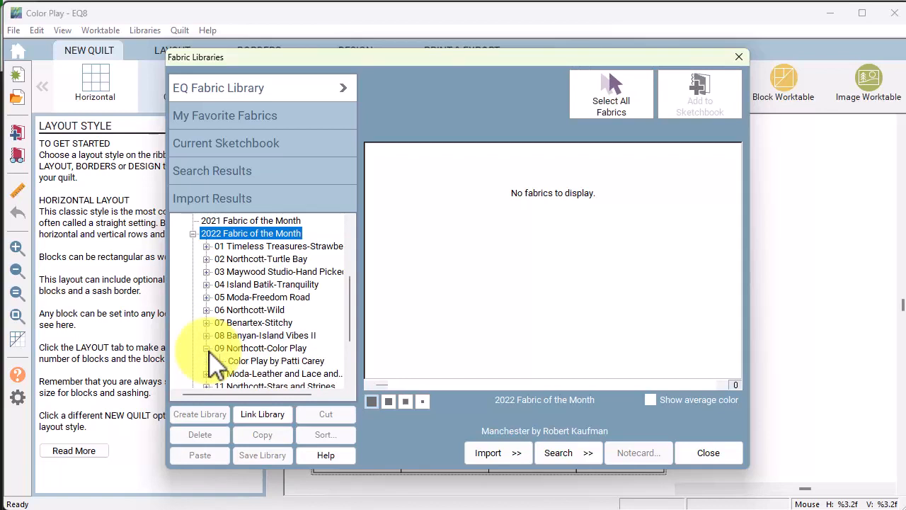
click(319, 363)
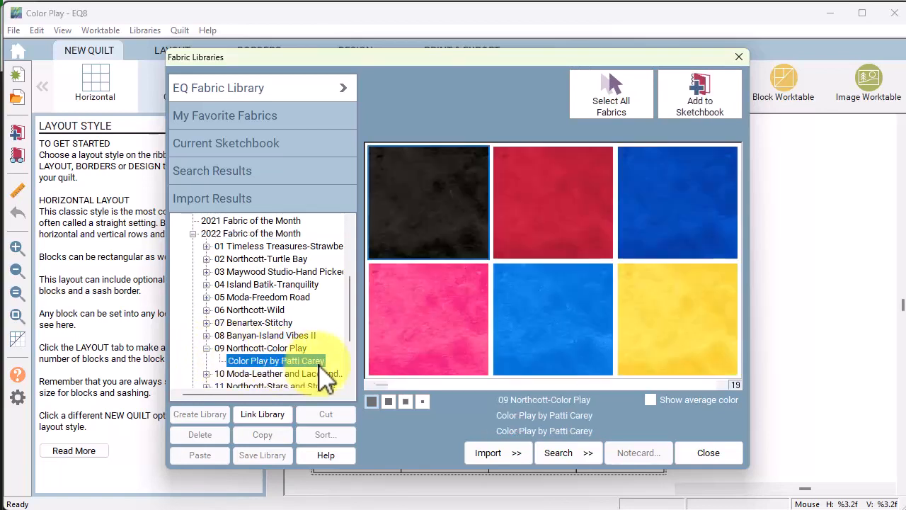
click(610, 106)
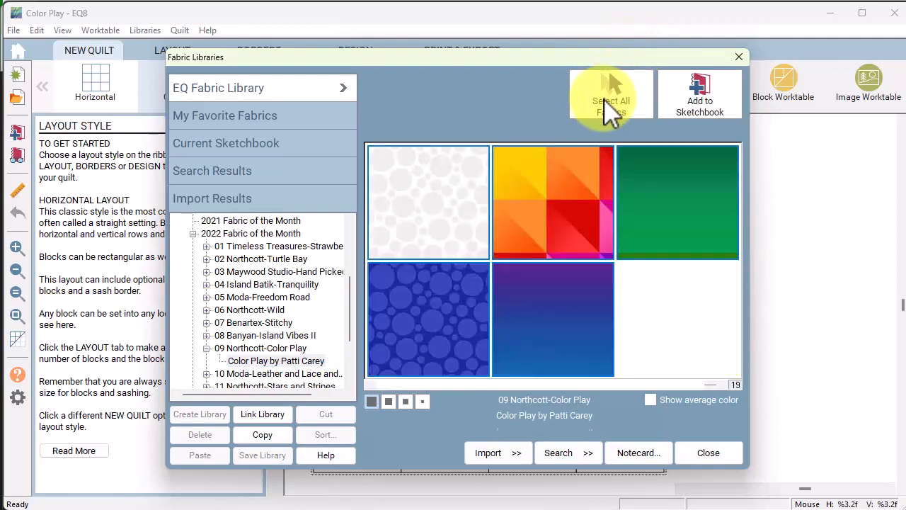
click(699, 91)
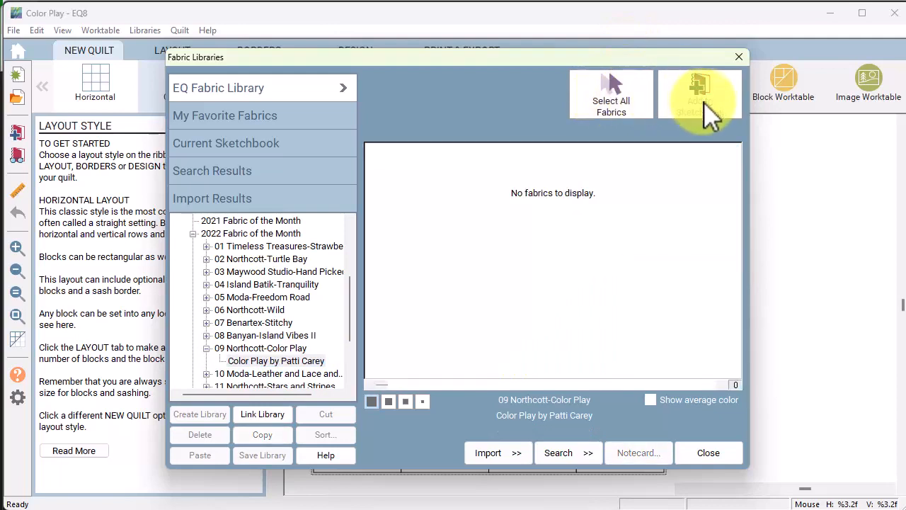
click(710, 455)
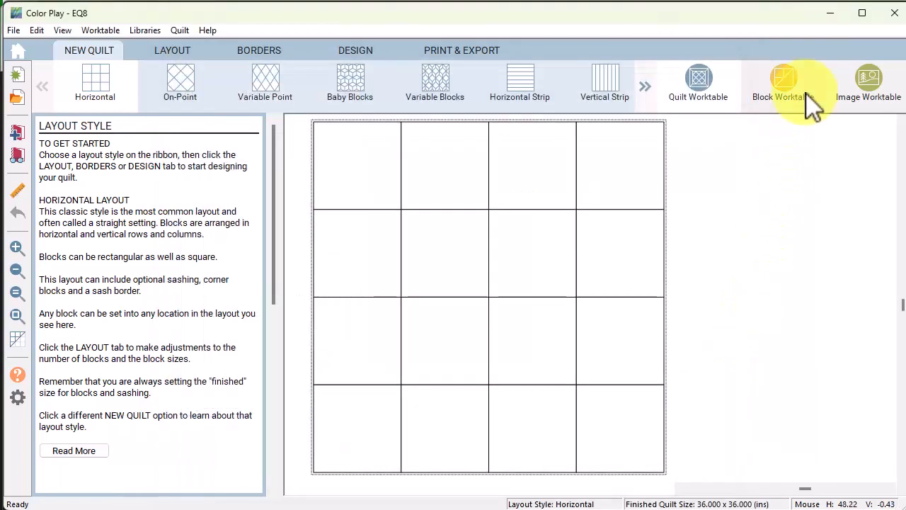
Import the panel image DP24908-10 from the 75 folder of 2851_Color Play 75 onto the Image Worktable and add it to the Project Sketchbook.
click(876, 98)
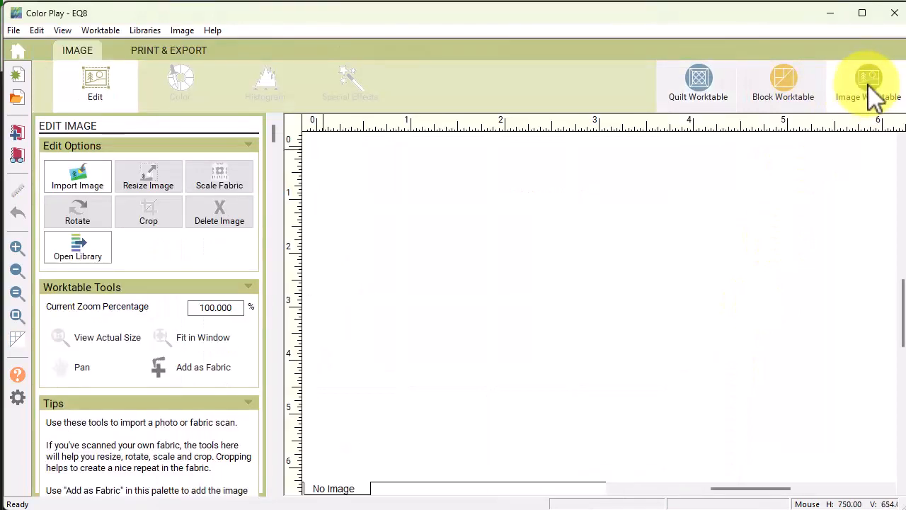
click(80, 186)
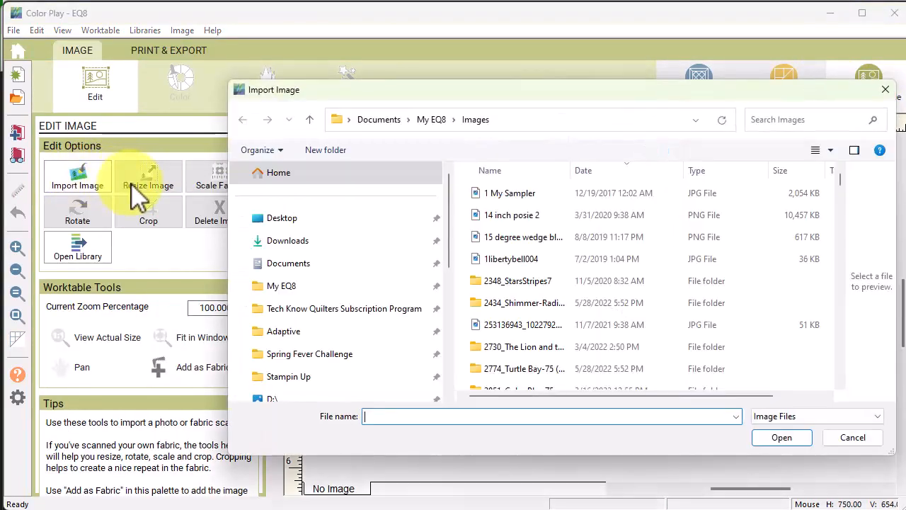
drag(623, 96, 574, 97)
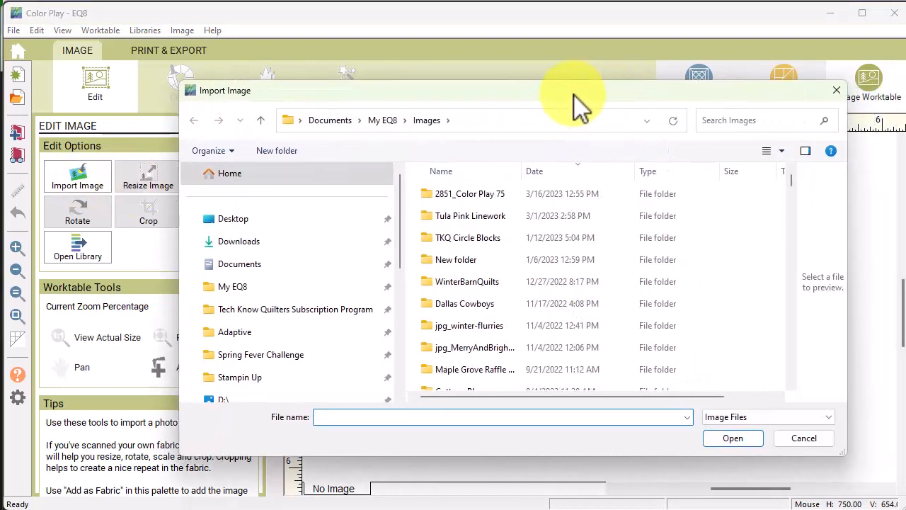
click(629, 172)
click(747, 261)
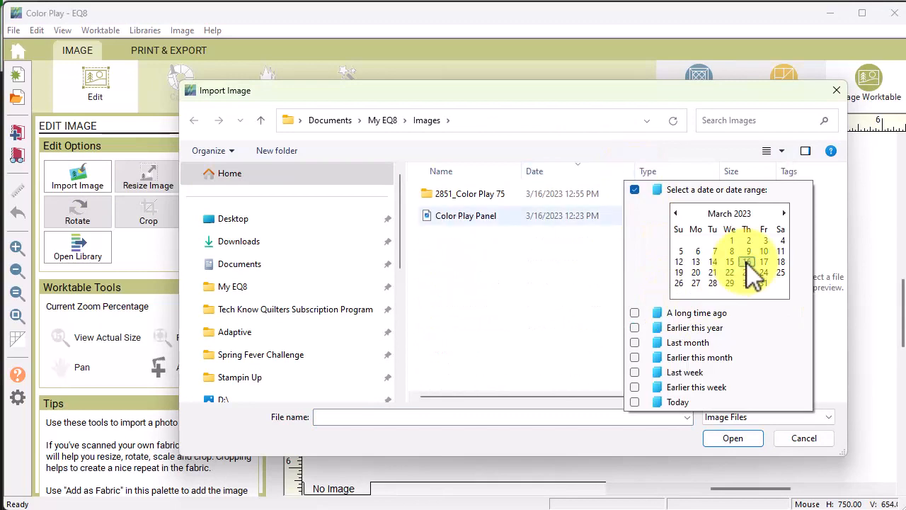
click(464, 194)
double_click(453, 196)
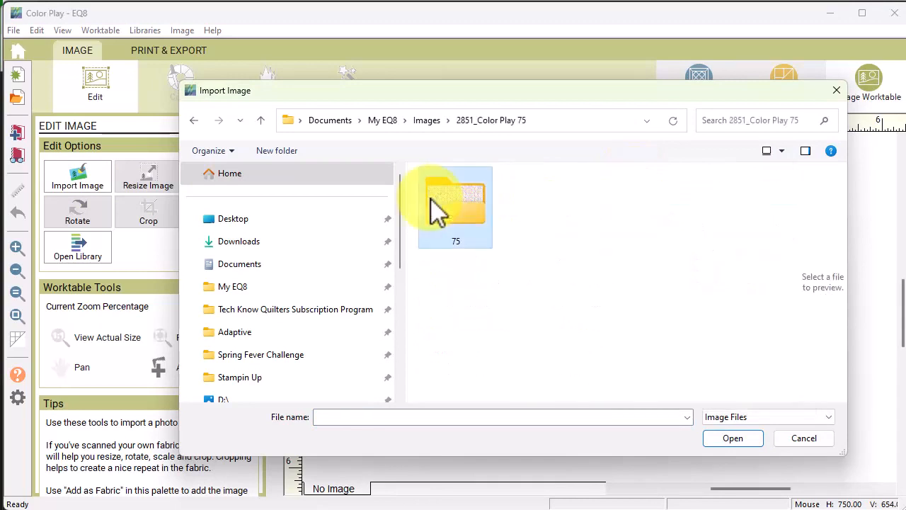
double_click(465, 226)
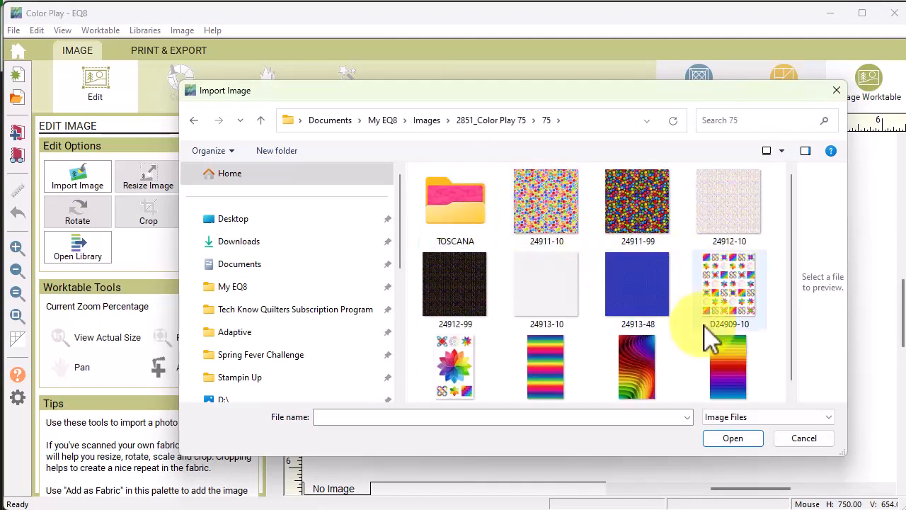
click(455, 376)
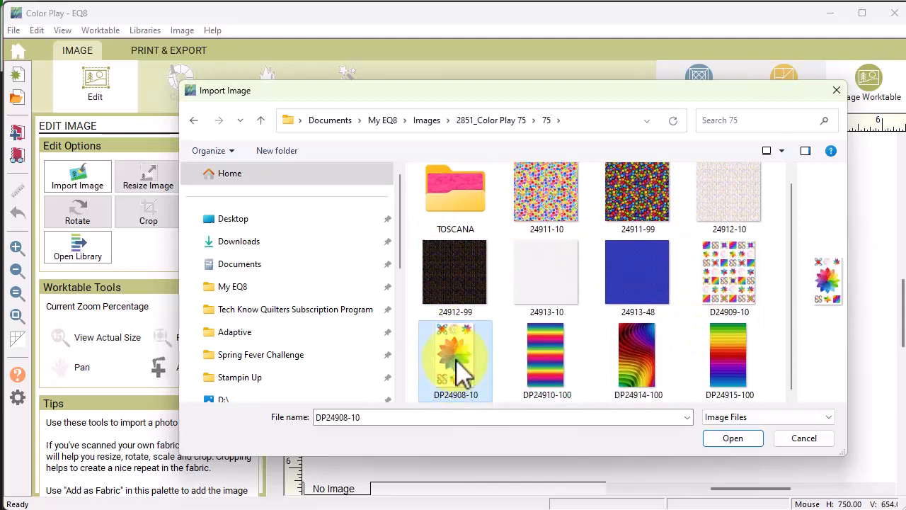
click(731, 437)
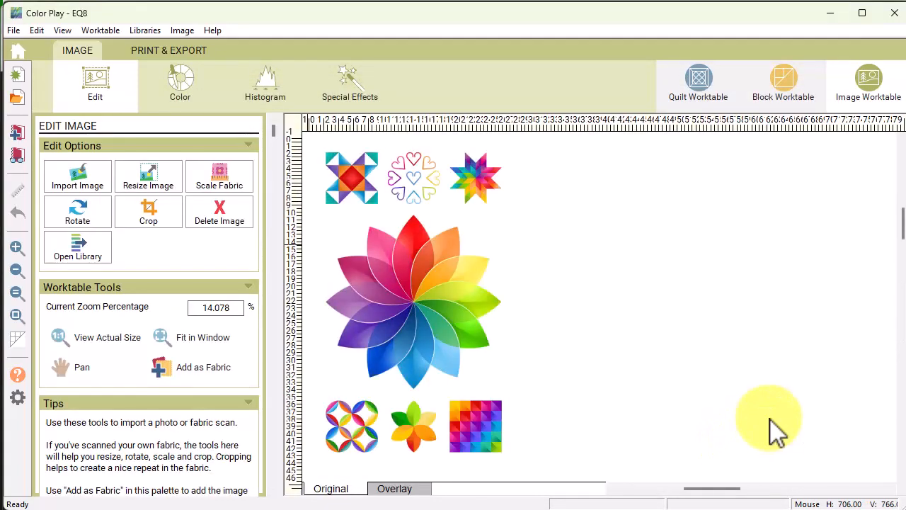
click(17, 133)
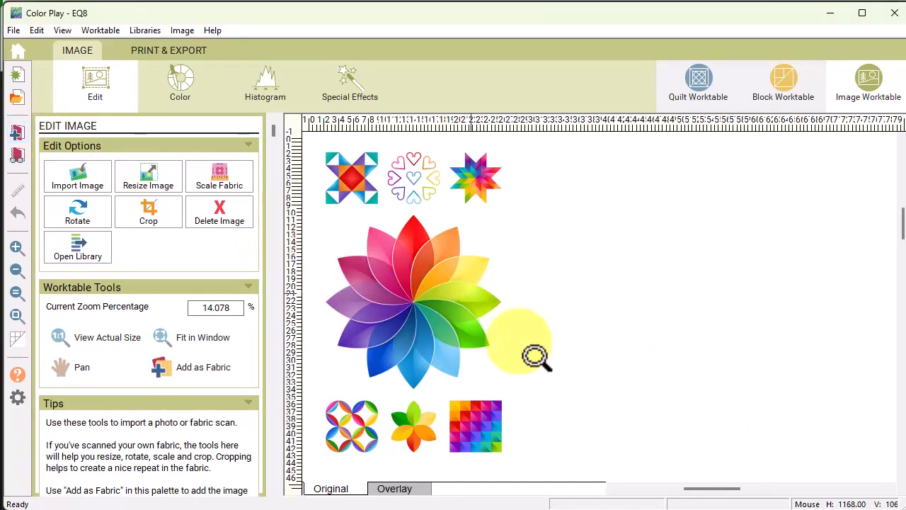
Scale the panel image to a measured fabric distance of 27 inches and add the scaled version to the Project Sketchbook.
click(160, 184)
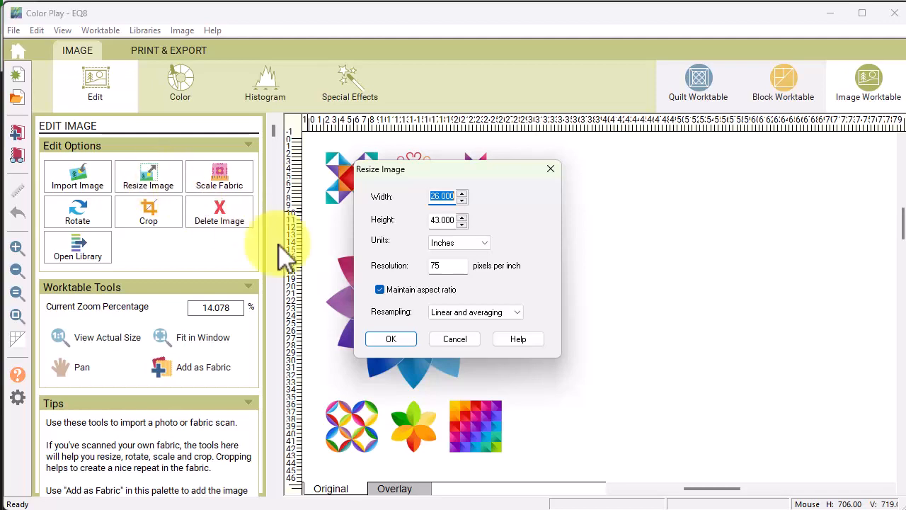
click(456, 342)
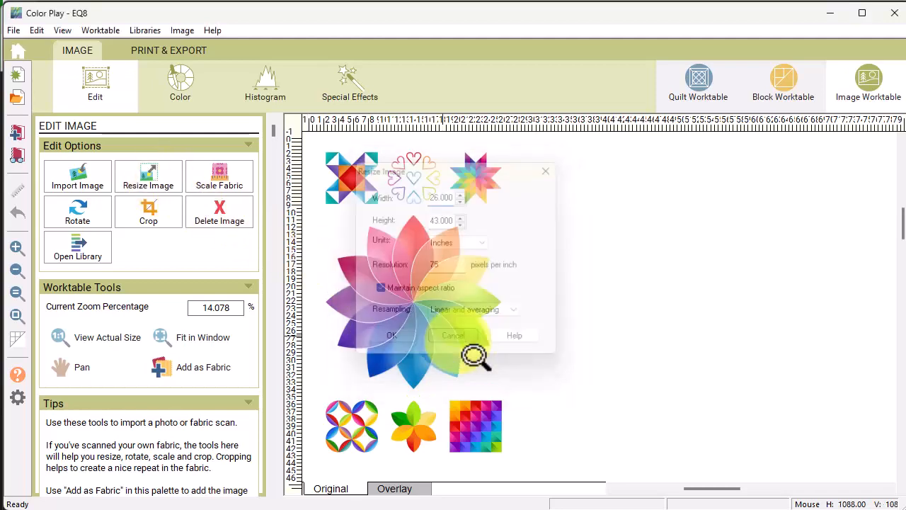
click(223, 180)
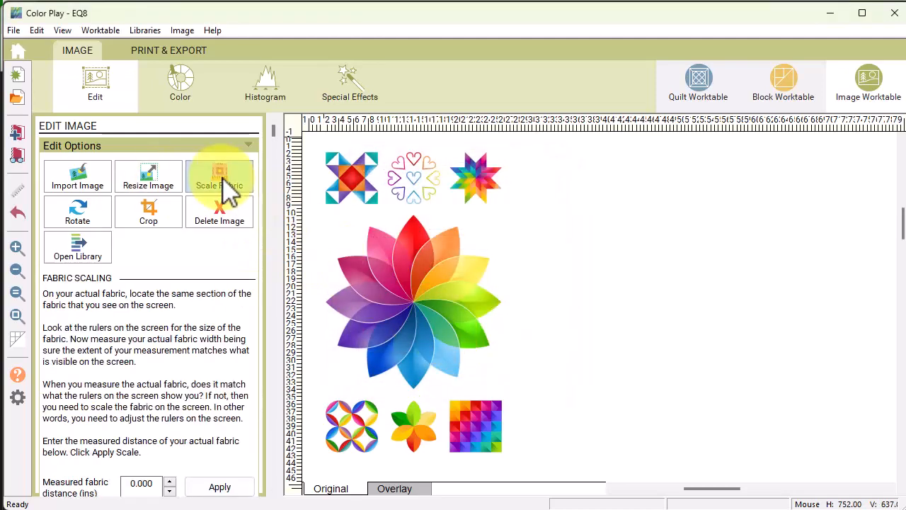
click(128, 487)
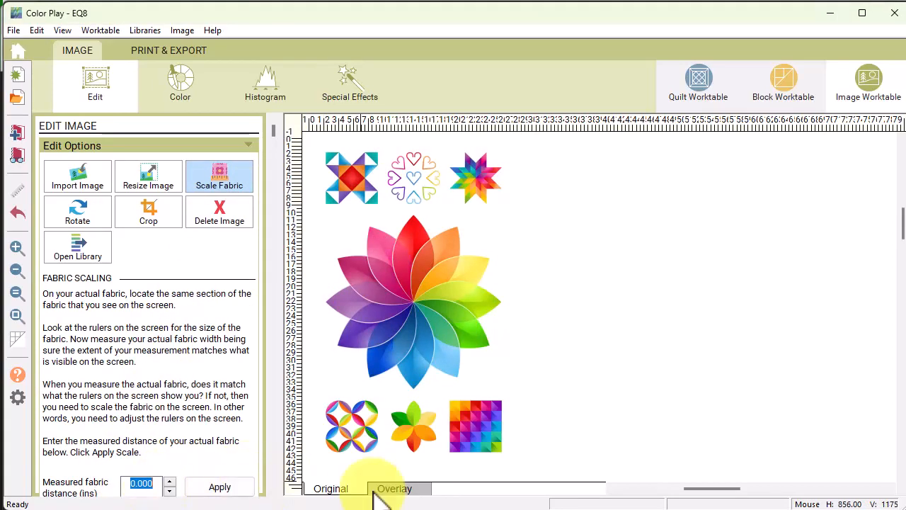
click(216, 487)
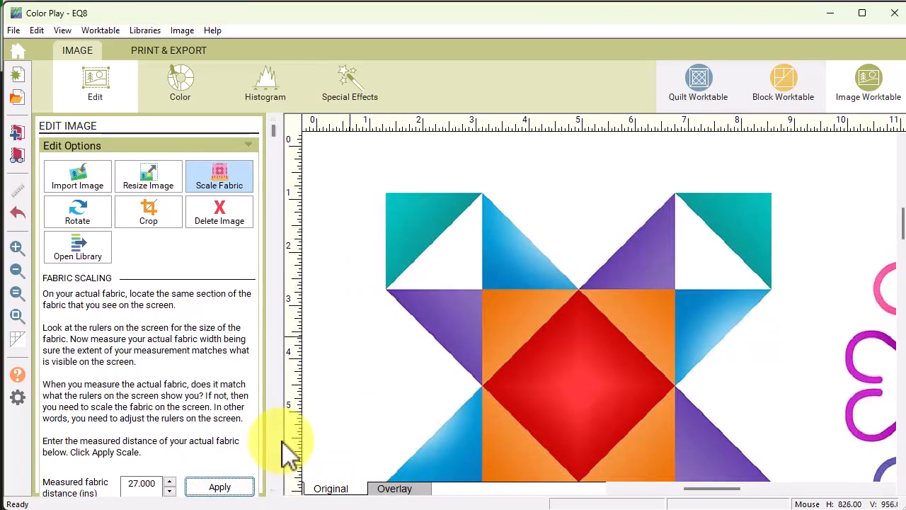
click(17, 133)
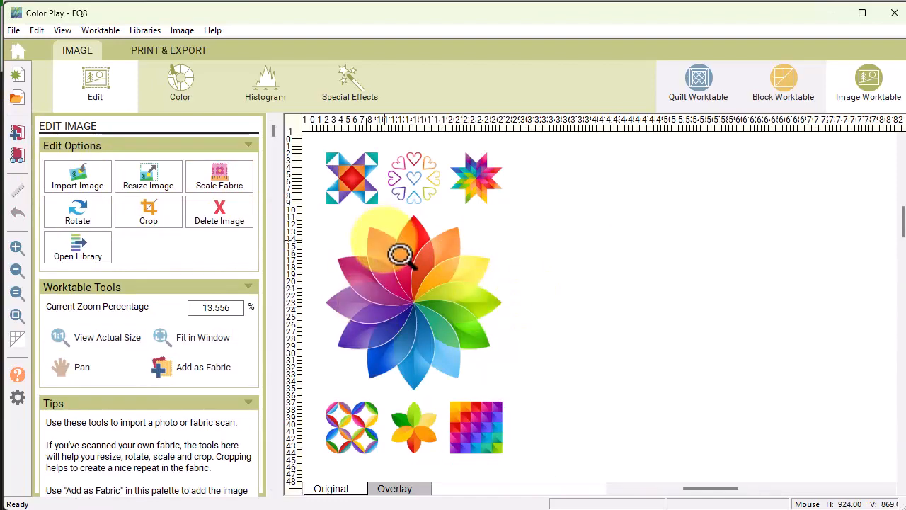
Crop the scaled panel image to a 25 by 25 inch square around the large central flower.
click(156, 221)
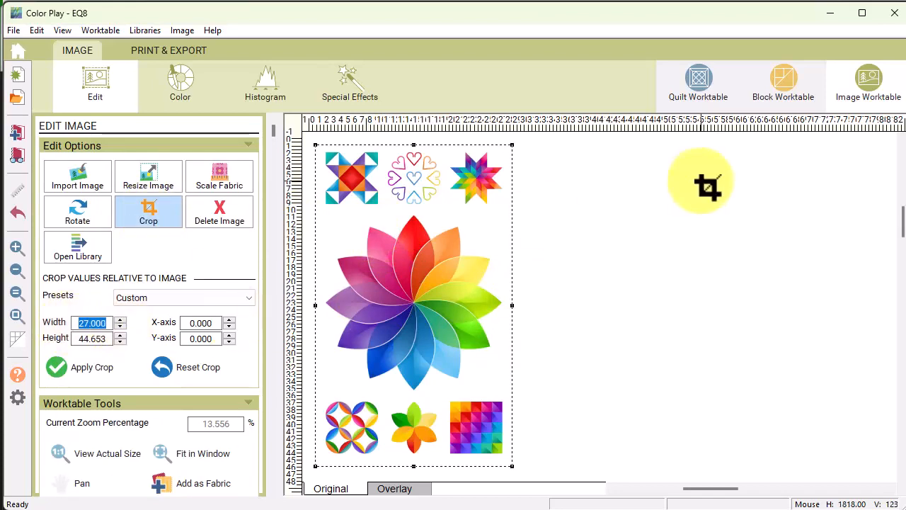
text(25)
key(Tab)
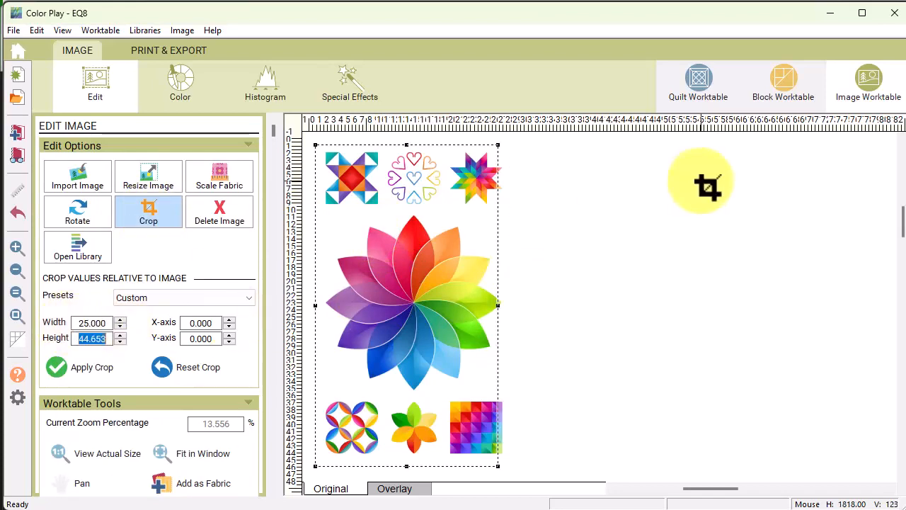
text(25)
key(Tab)
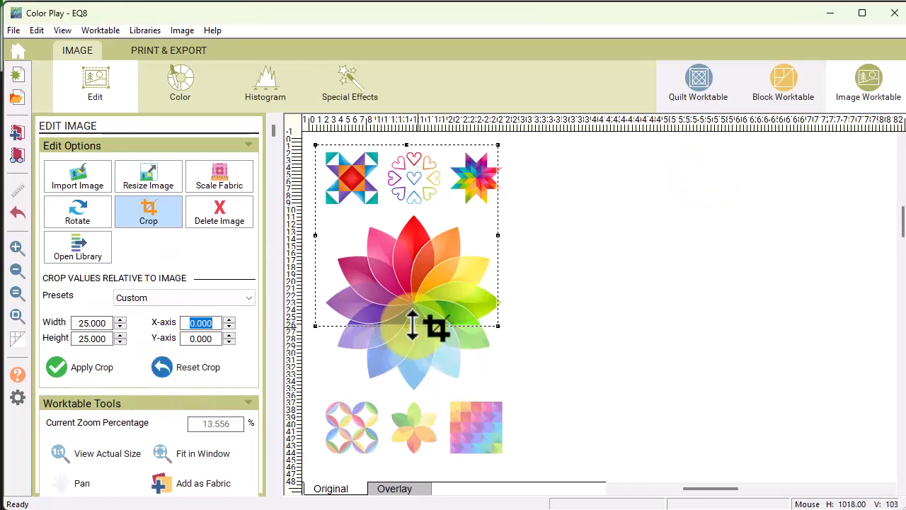
drag(414, 281, 425, 354)
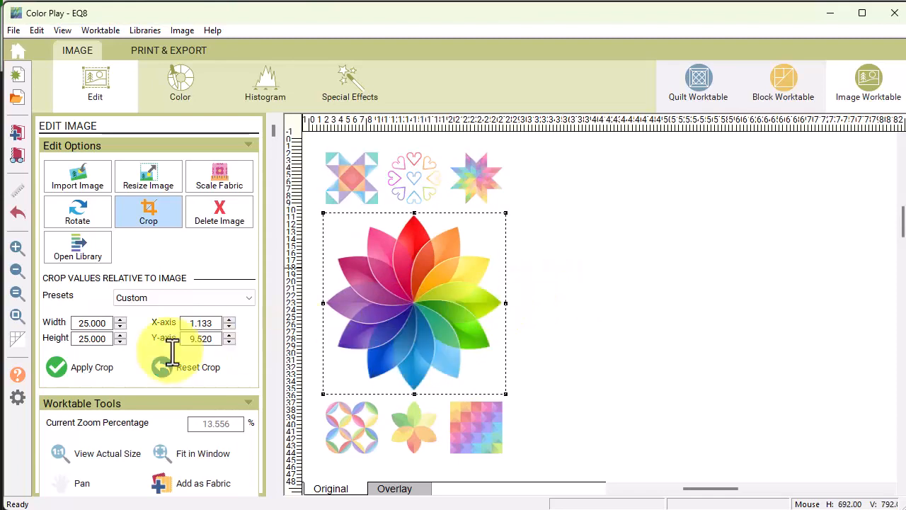
click(59, 371)
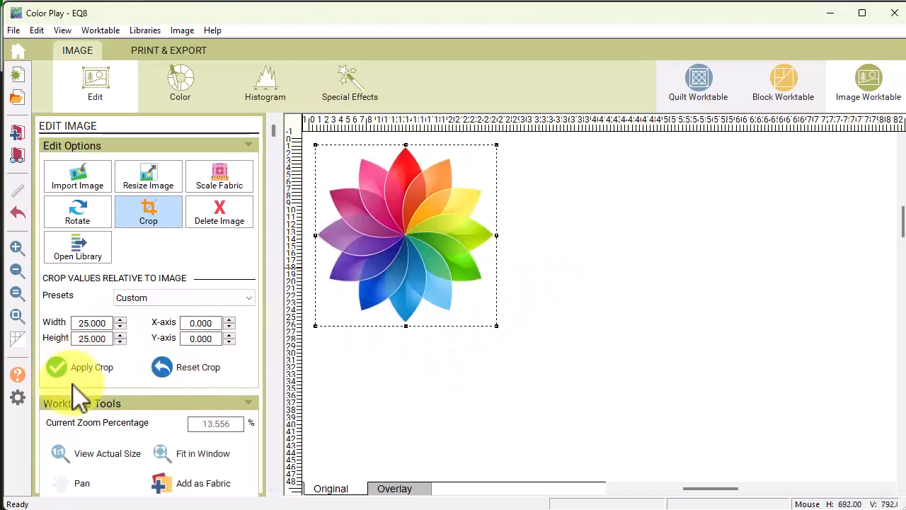
Reopen the full scaled panel photo DP24908-10 from the Project Sketchbook on the Image Worktable.
click(19, 160)
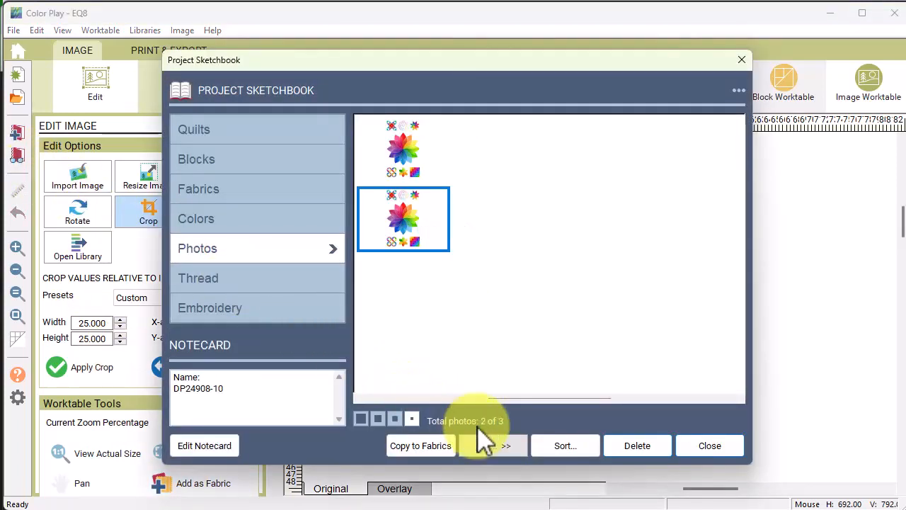
click(496, 446)
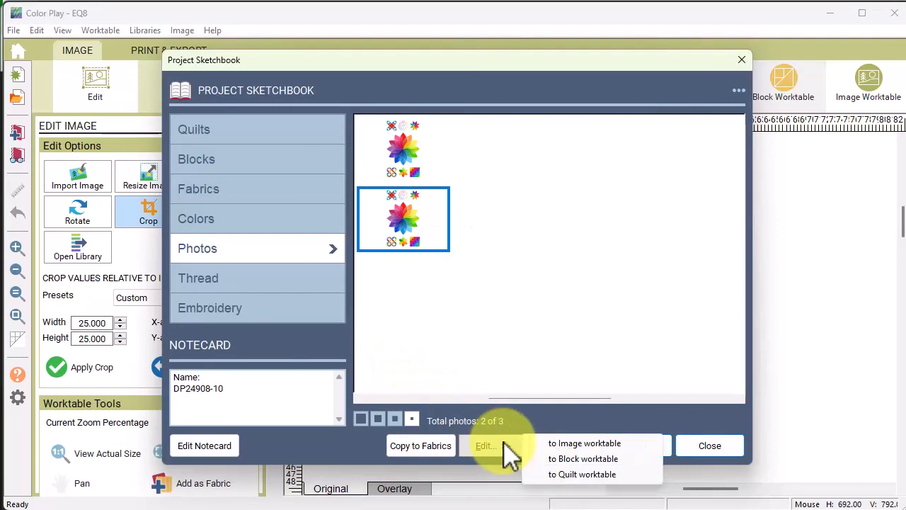
click(607, 445)
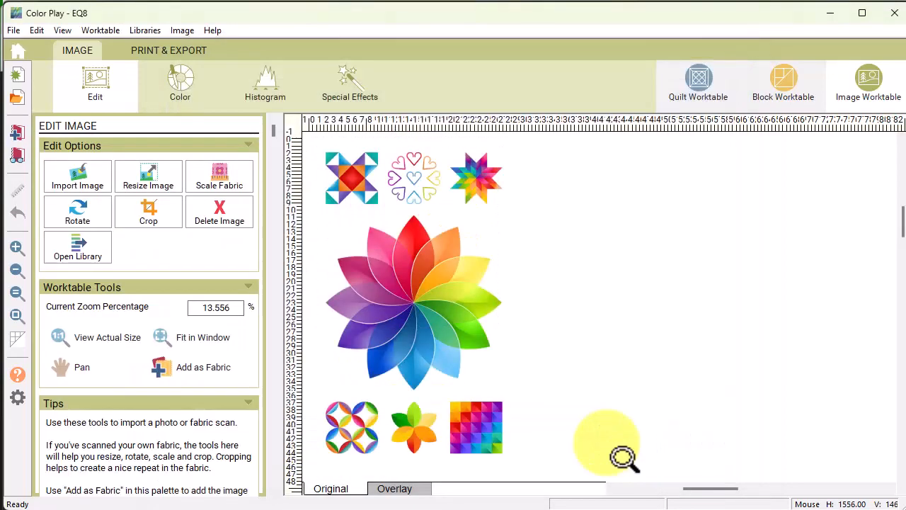
Crop the scaled panel image to an 8 by 8 inch square around the ring-of-hearts motif and add it as a fabric.
click(148, 211)
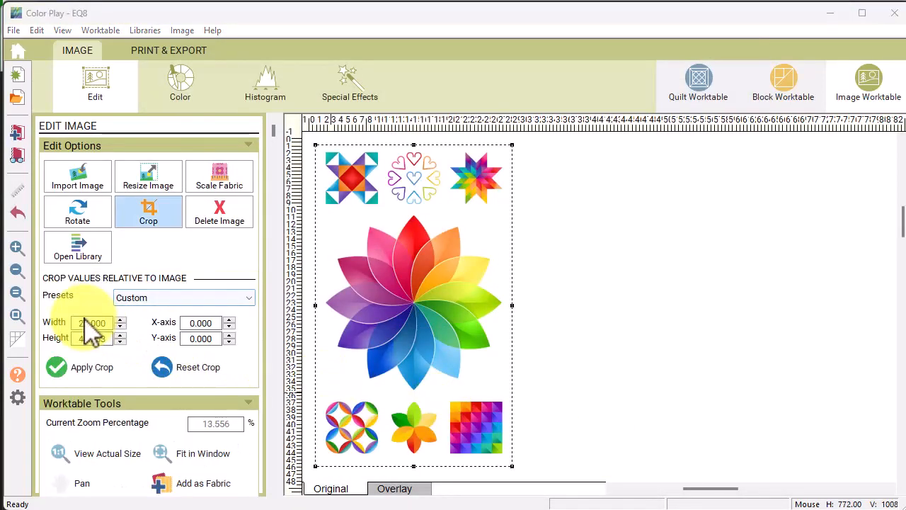
click(74, 322)
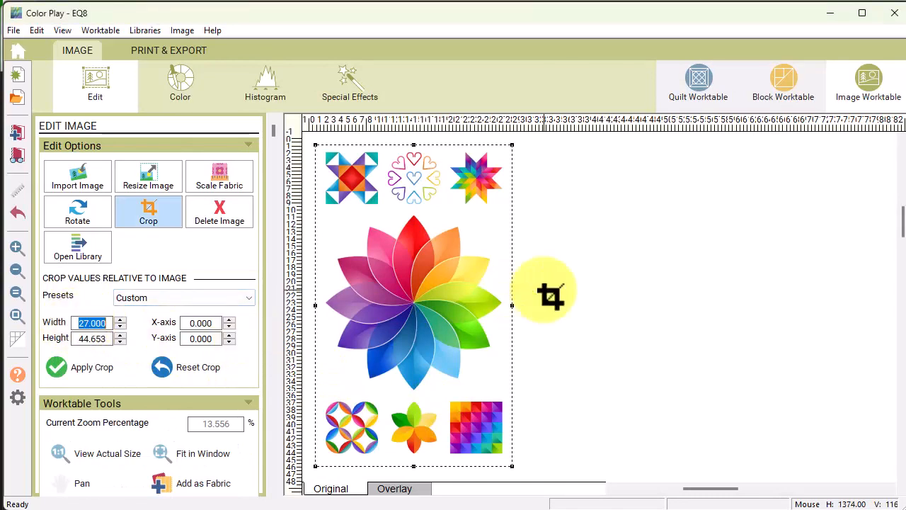
text(8)
key(Tab)
text(8)
key(Tab)
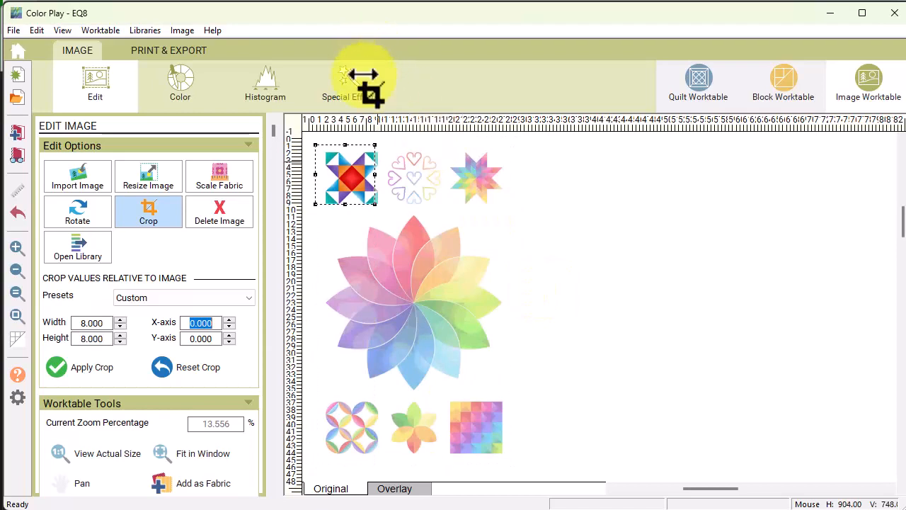
drag(347, 178, 420, 182)
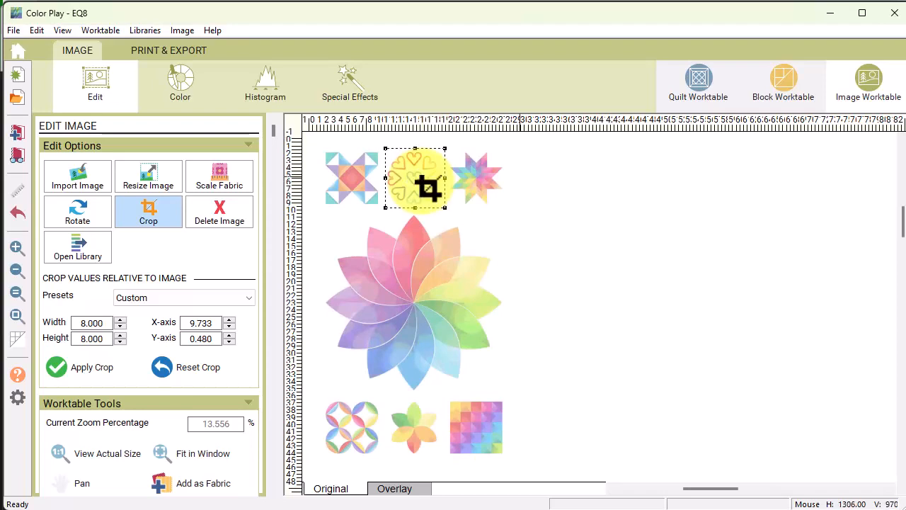
click(60, 373)
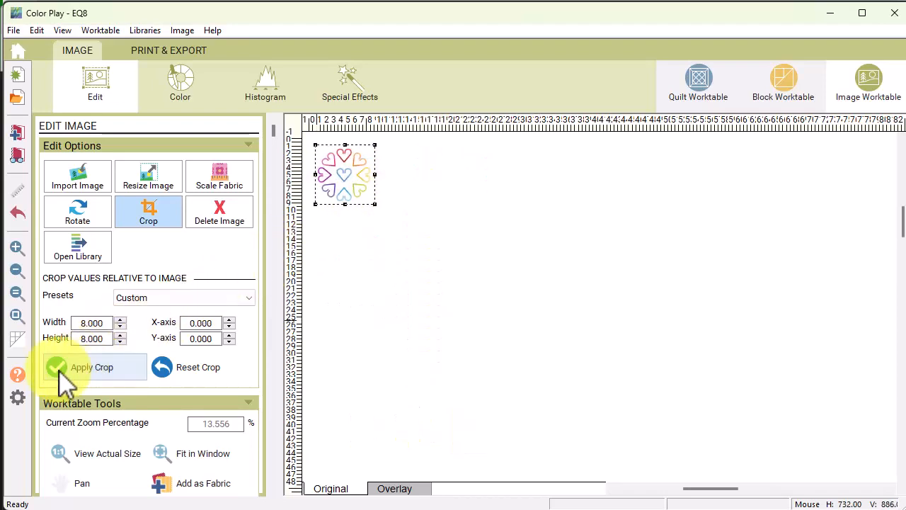
click(211, 485)
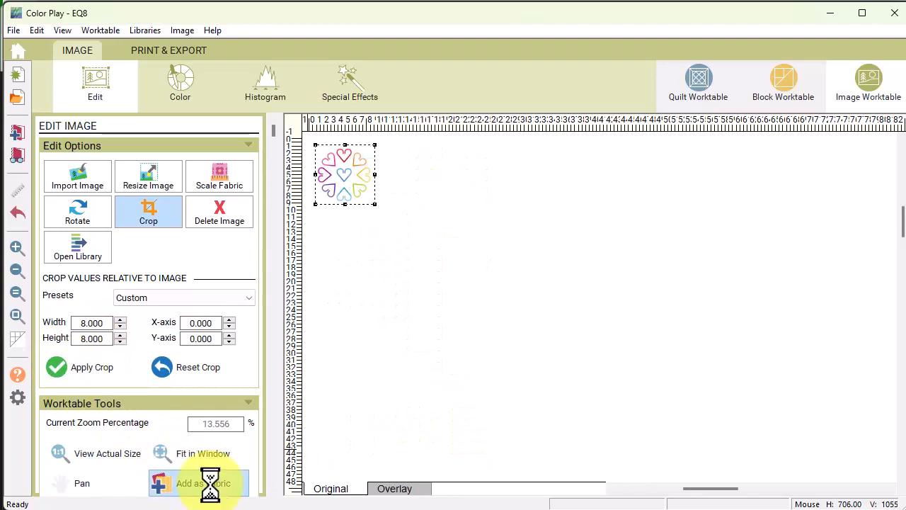
Start a new horizontal quilt layout on the Quilt Worktable with 2 blocks across and 2 blocks down.
click(699, 81)
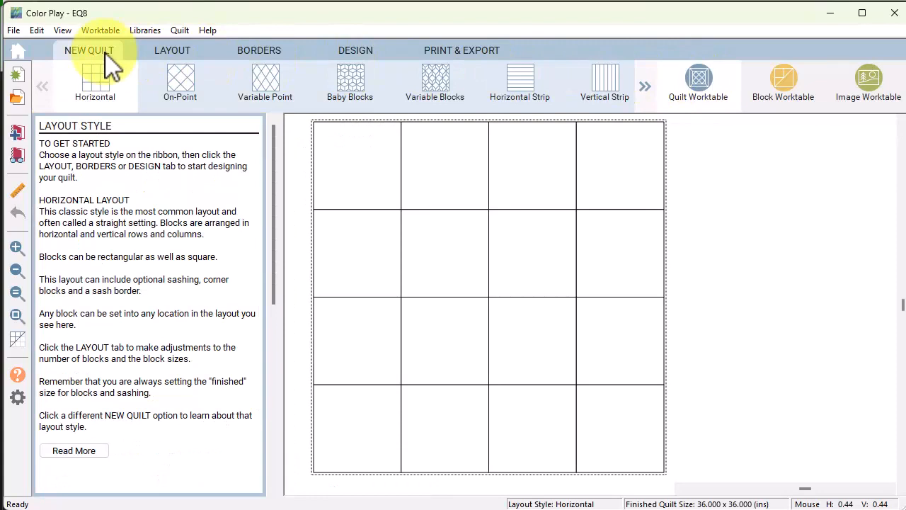
click(99, 85)
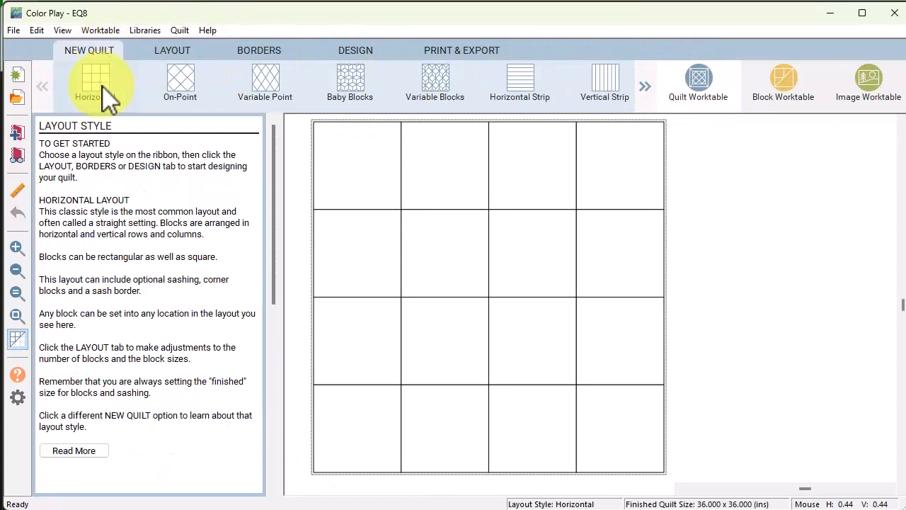
click(182, 51)
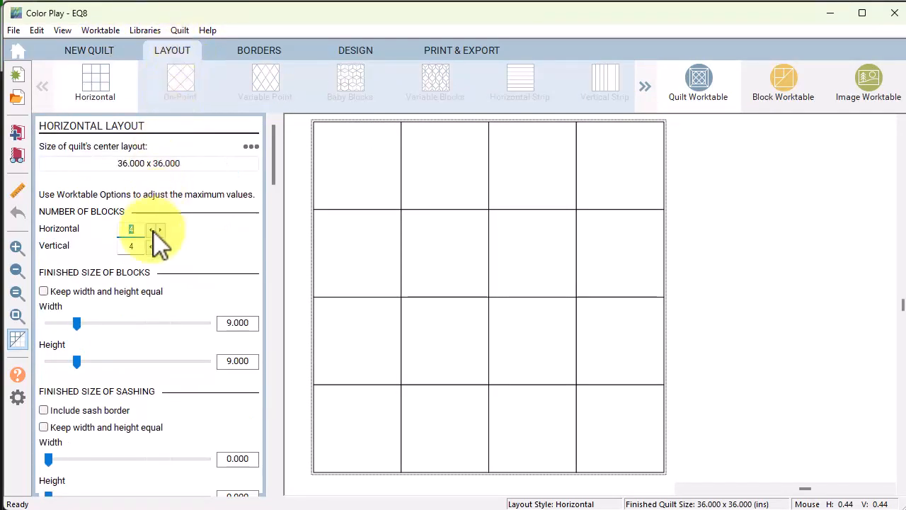
click(153, 231)
click(153, 231)
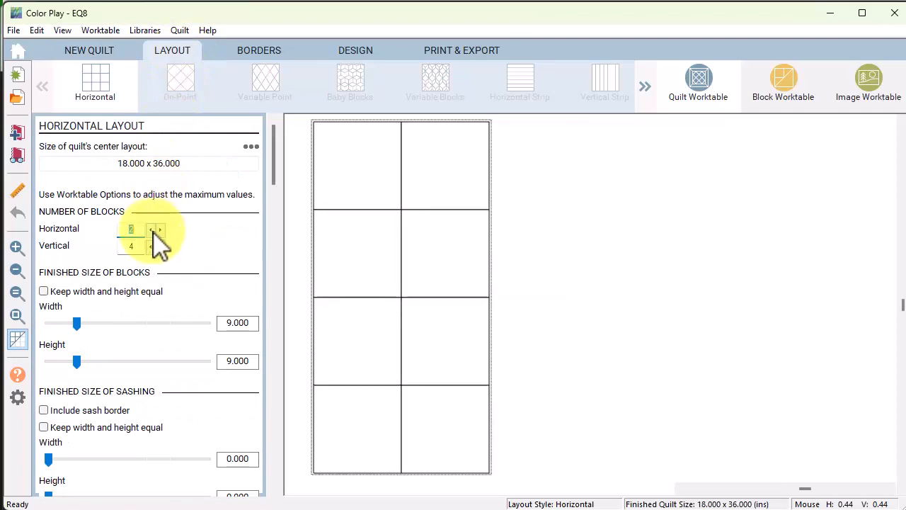
click(151, 246)
click(150, 247)
Set the finished size of the quilt blocks to 12 inches wide and 12 inches high.
click(218, 323)
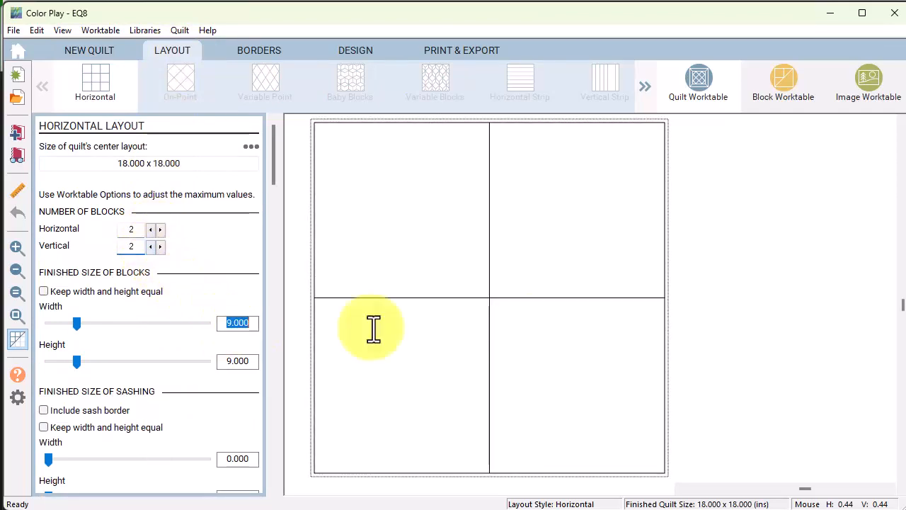
text(12)
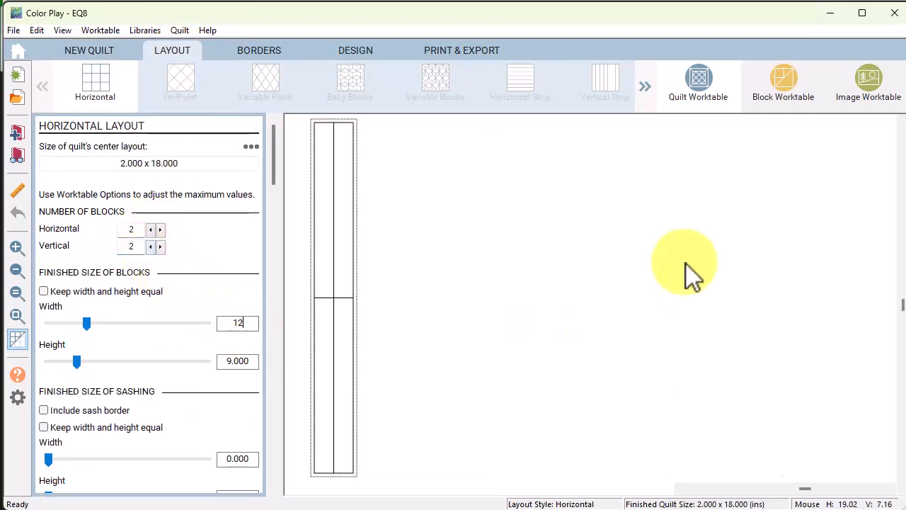
key(Tab)
text(12)
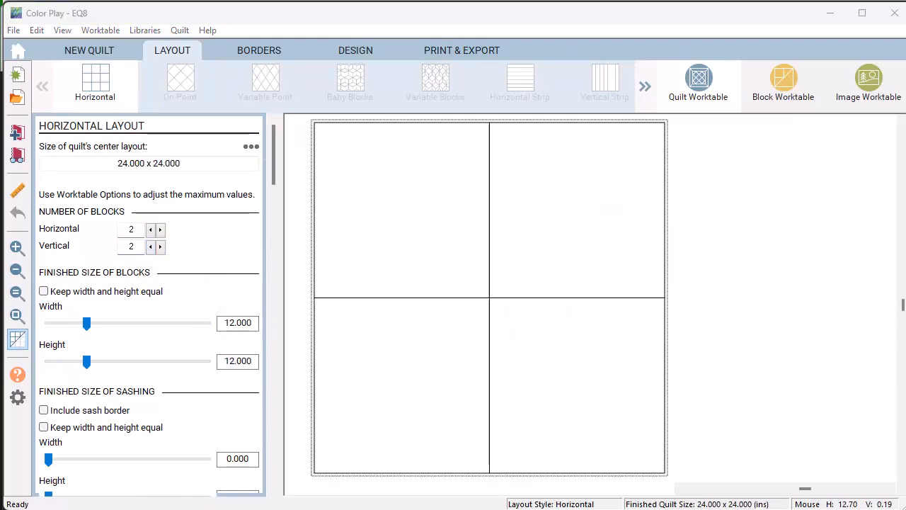
Add a first Long Horizontal border to the quilt, 2 inches wide on all sides.
click(251, 51)
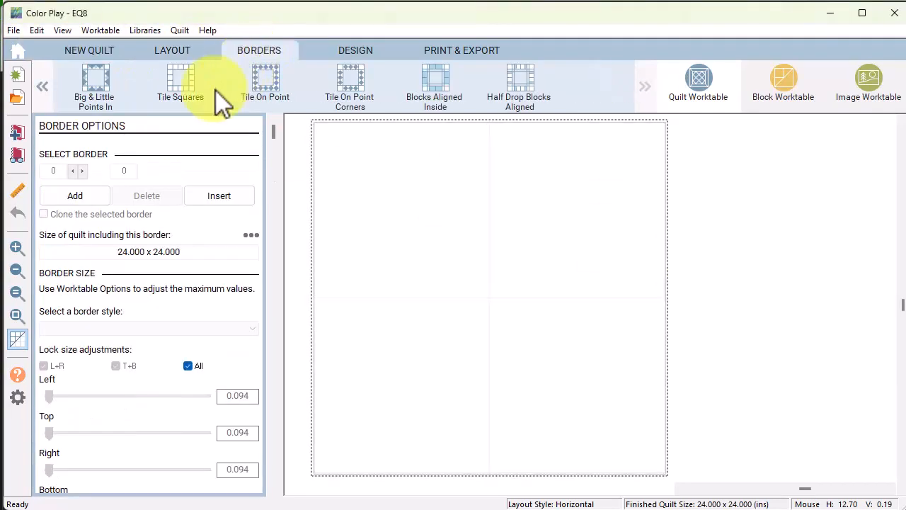
click(83, 199)
drag(220, 395, 283, 405)
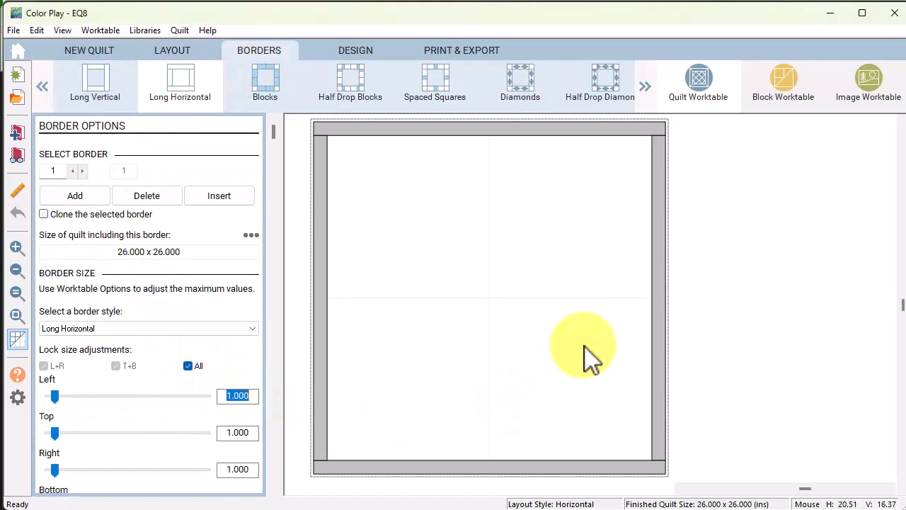
text(2)
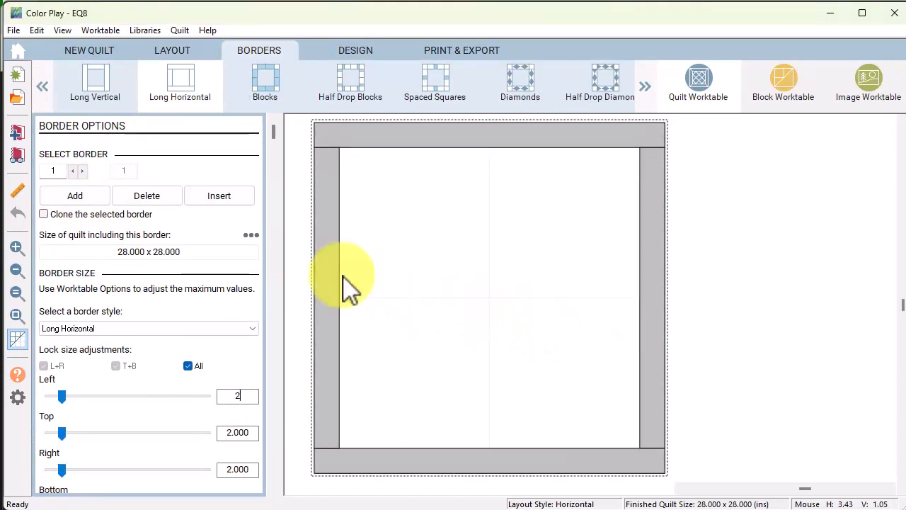
Add a second Long Horizontal border 3 inches wide and a third one 2 inches wide on all sides.
click(68, 199)
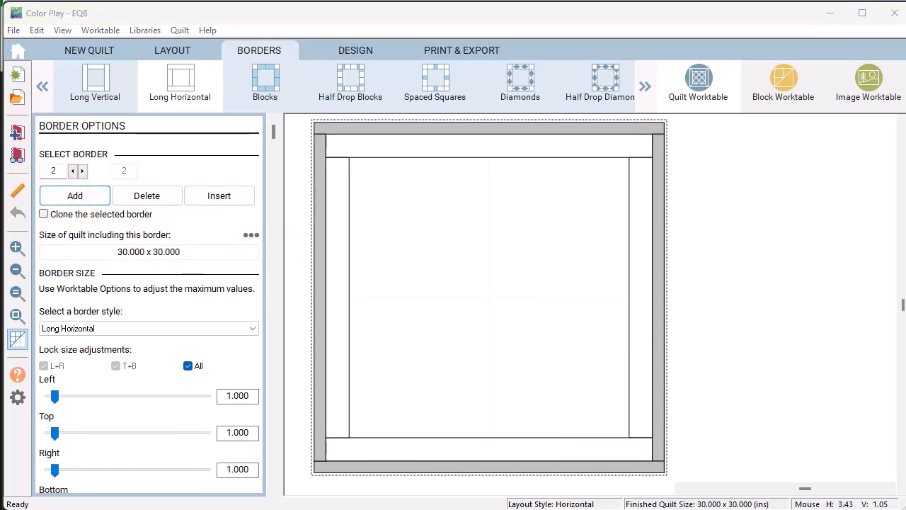
click(229, 396)
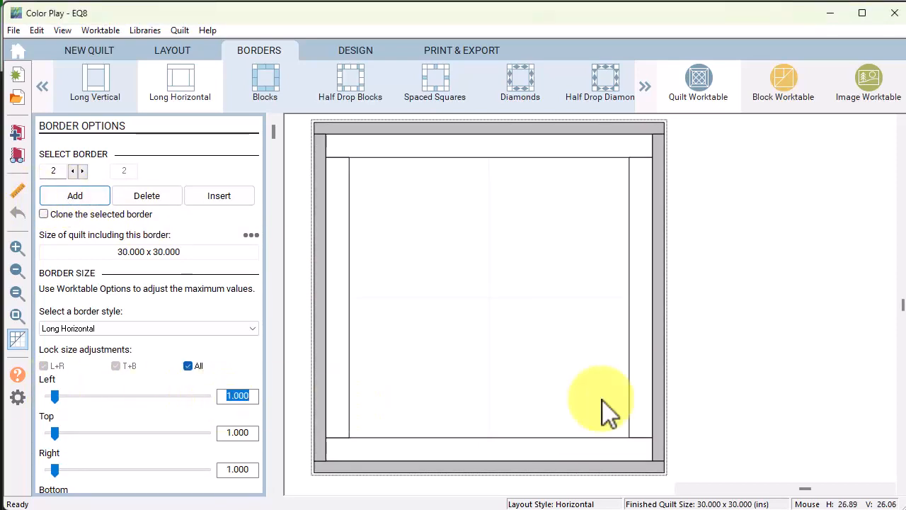
text(3)
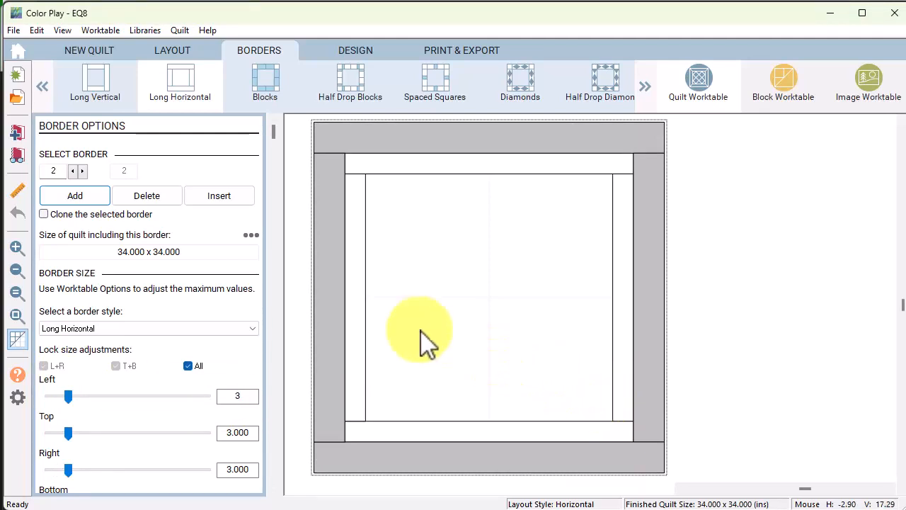
click(83, 198)
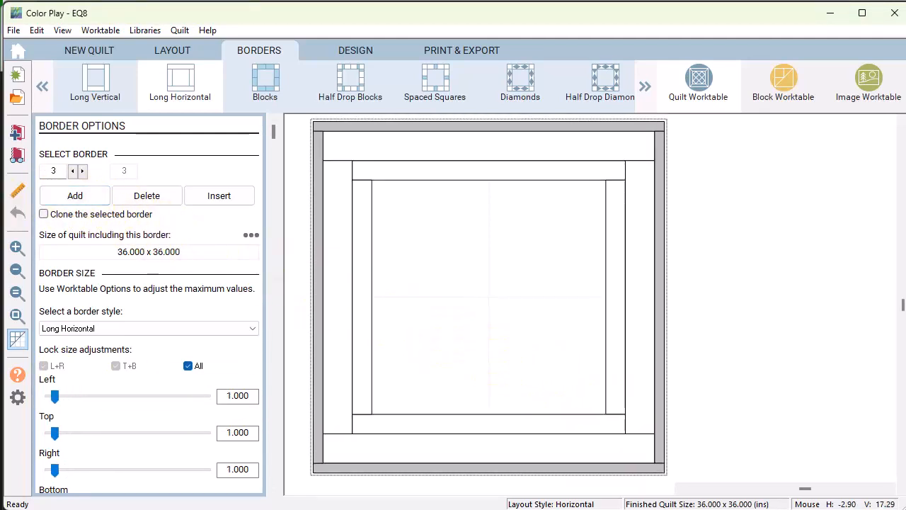
double_click(222, 396)
text(2)
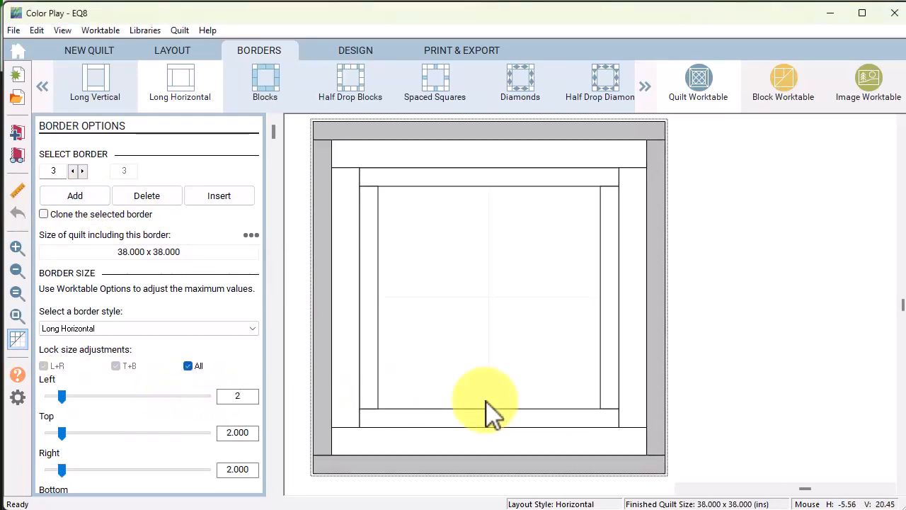
Add a fourth border in the Mitered style, 0.5 inch wide on all sides.
click(79, 199)
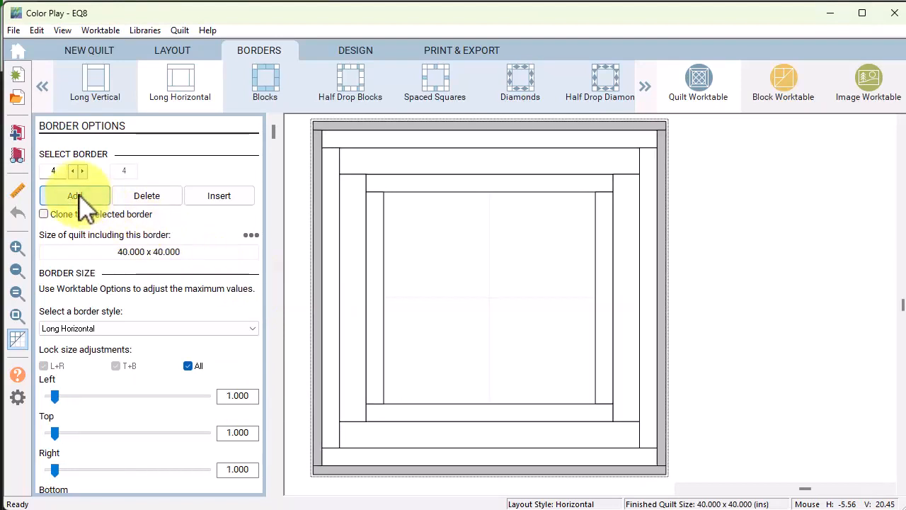
click(41, 87)
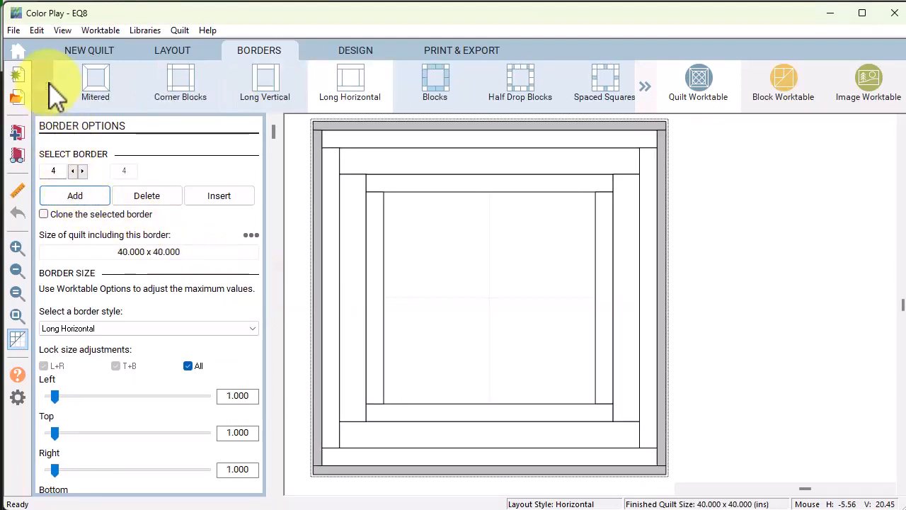
click(95, 92)
double_click(229, 395)
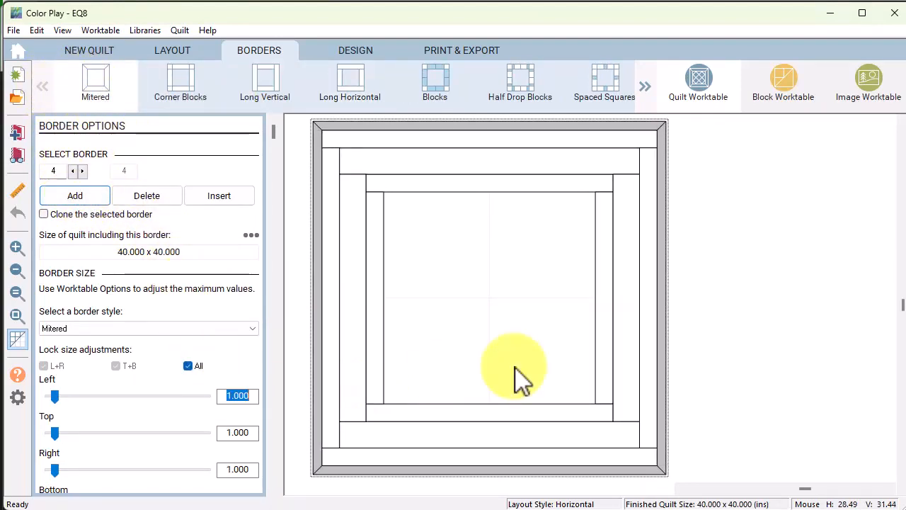
text(.5)
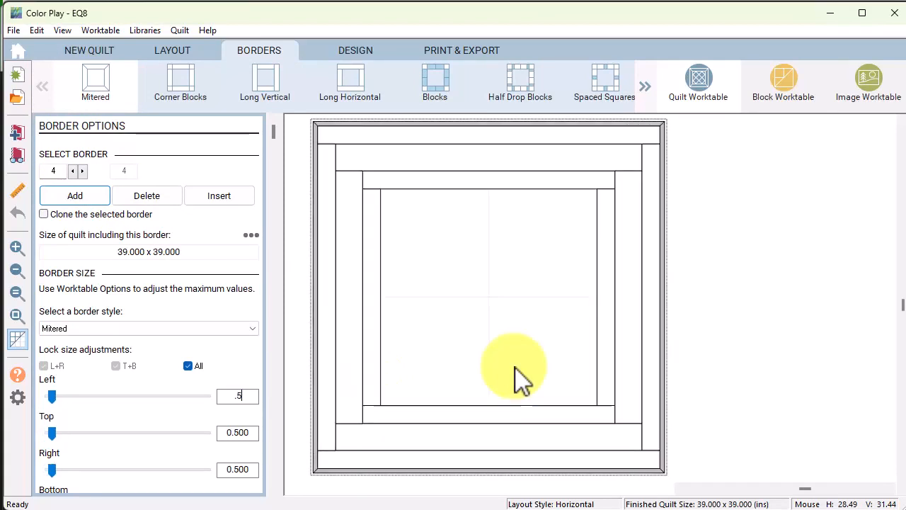
Switch to designing the quilt with the Sketchbook fabrics and the Paintbrush.
click(370, 58)
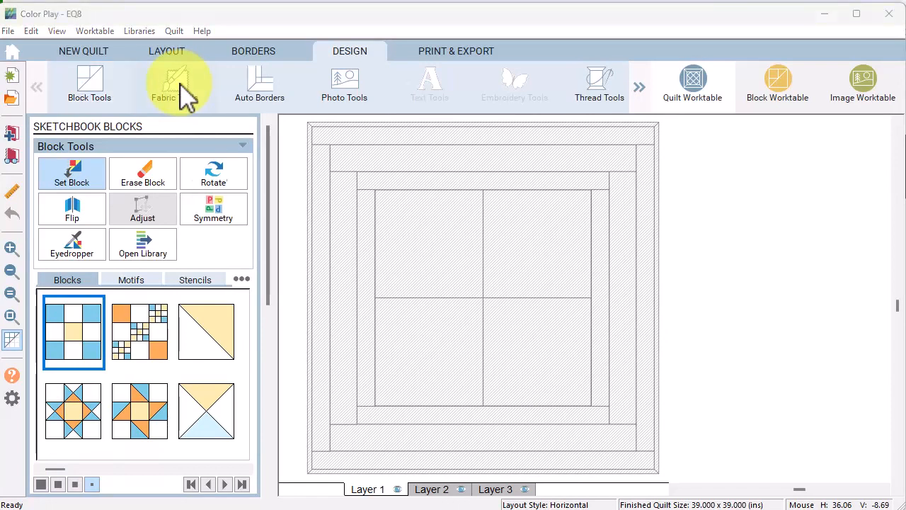
click(182, 92)
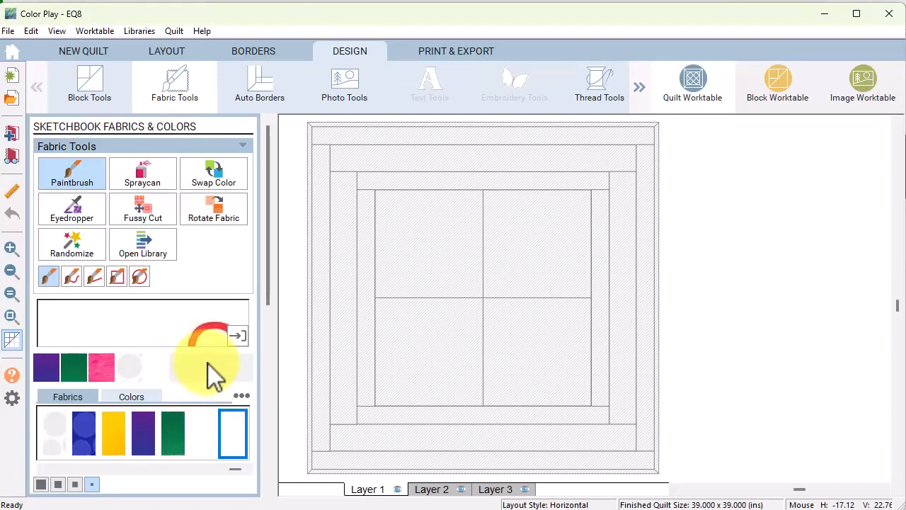
Examine the large flower fabric in a detached Fabric Preview window, and dock the preview again.
click(238, 339)
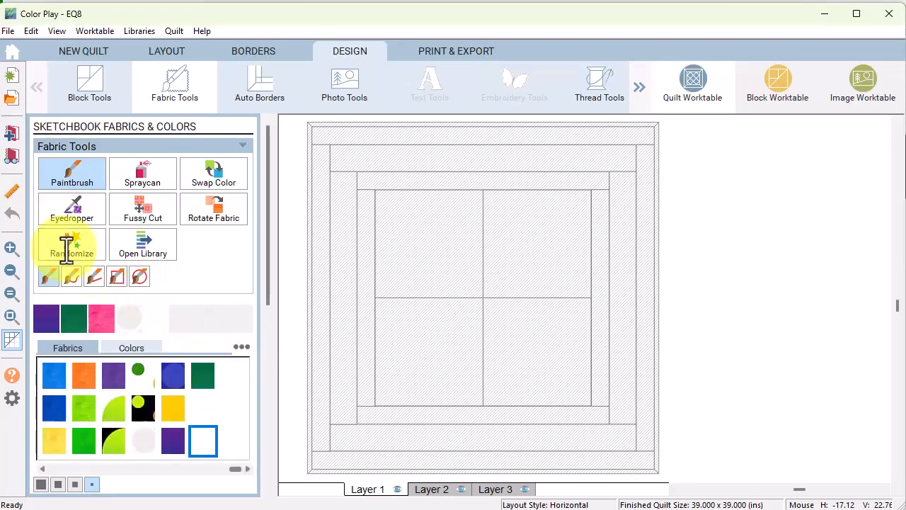
drag(269, 116, 558, 37)
click(202, 409)
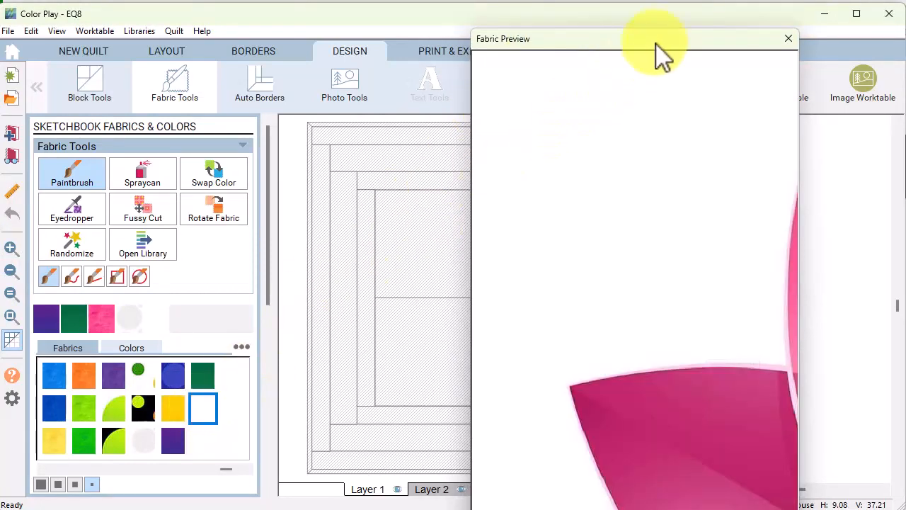
drag(654, 41, 459, 45)
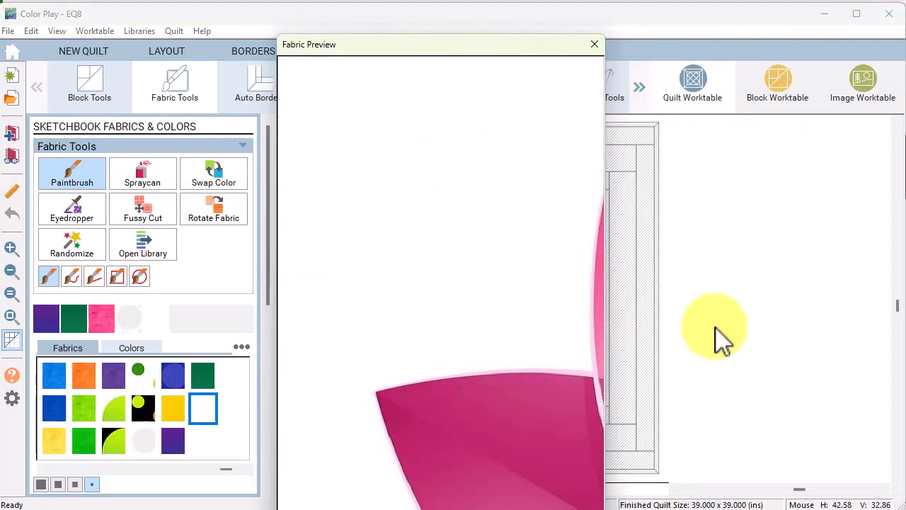
click(593, 44)
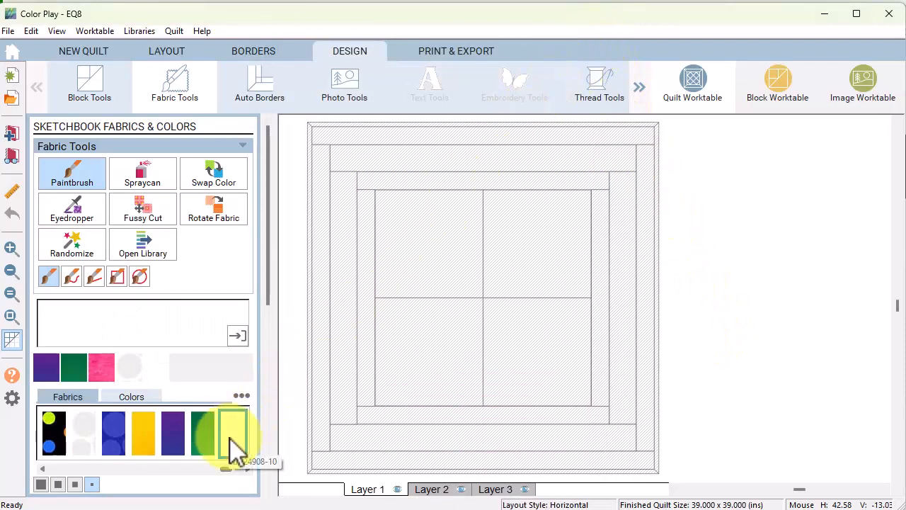
Fill all four center blocks with the large flower fabric DP24908-10.
click(231, 434)
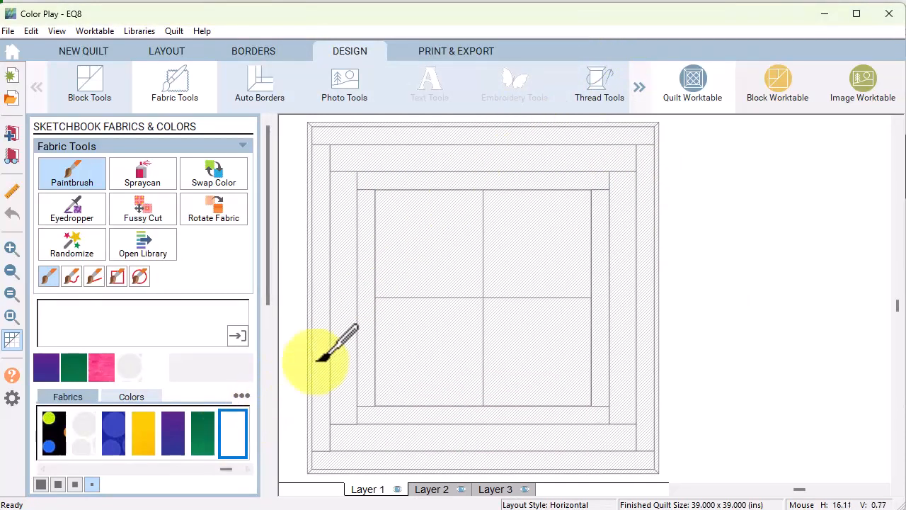
ctrl+click(443, 239)
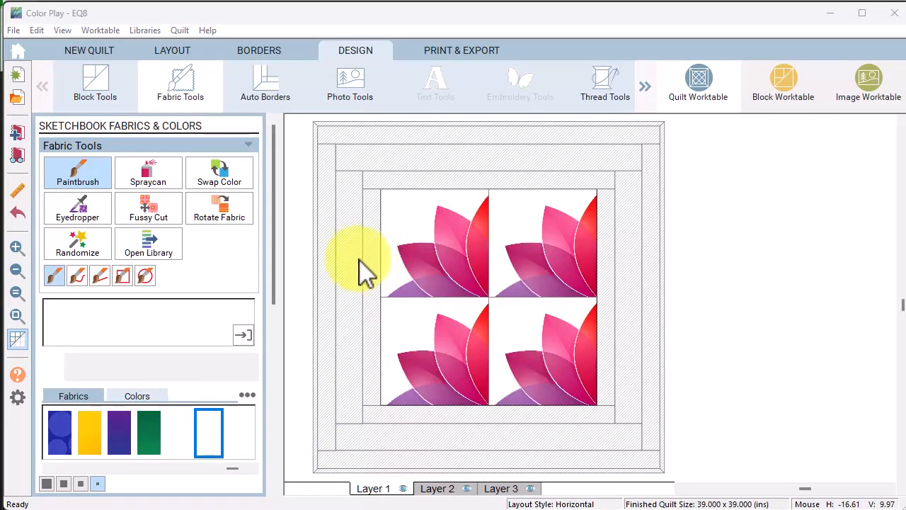
Fussy cut the flower fabric in the upper-left block so the blue and green petals spread inward from its outer corner.
click(151, 211)
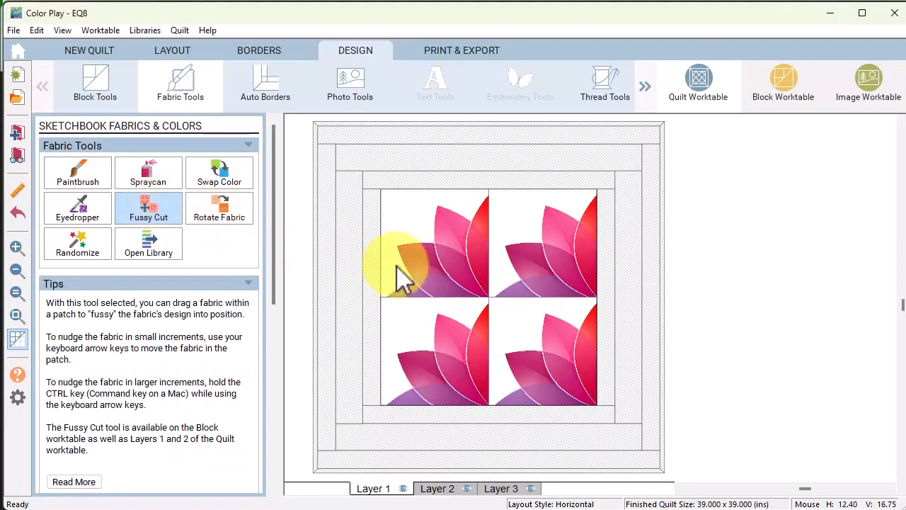
drag(400, 276, 398, 241)
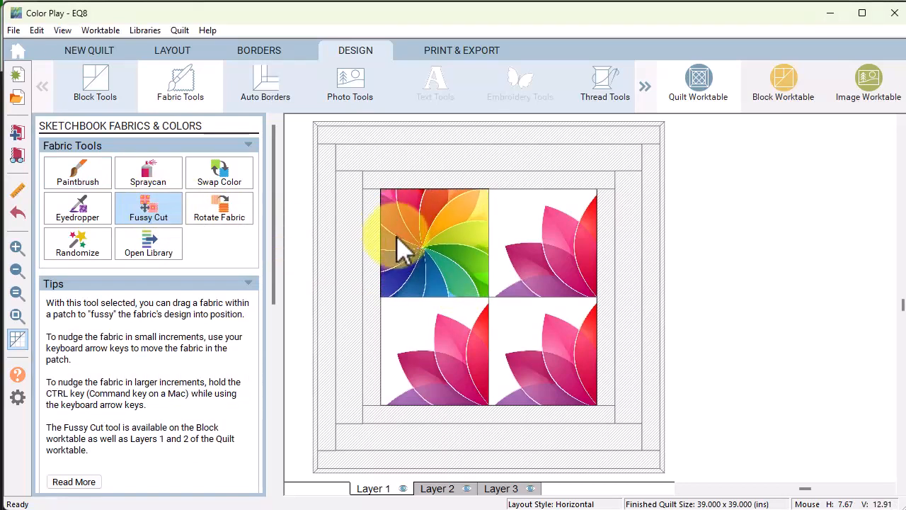
drag(442, 278, 380, 216)
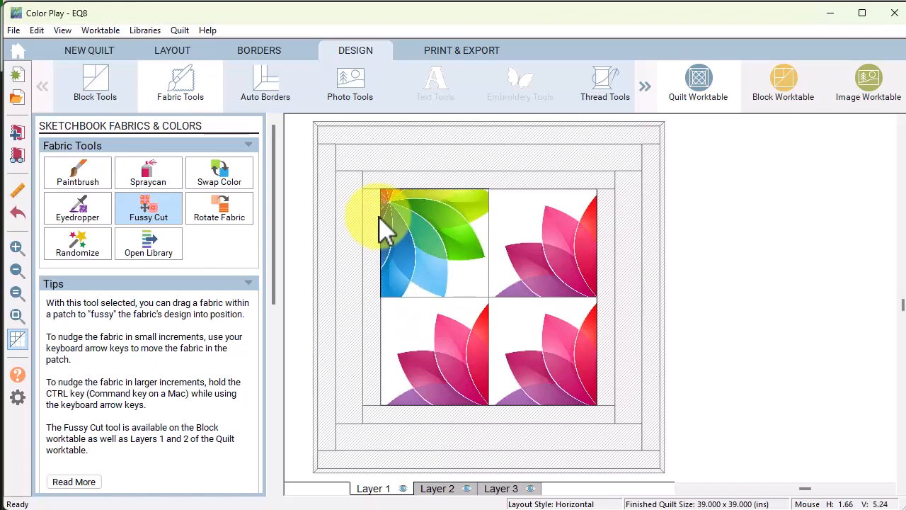
drag(396, 231, 432, 258)
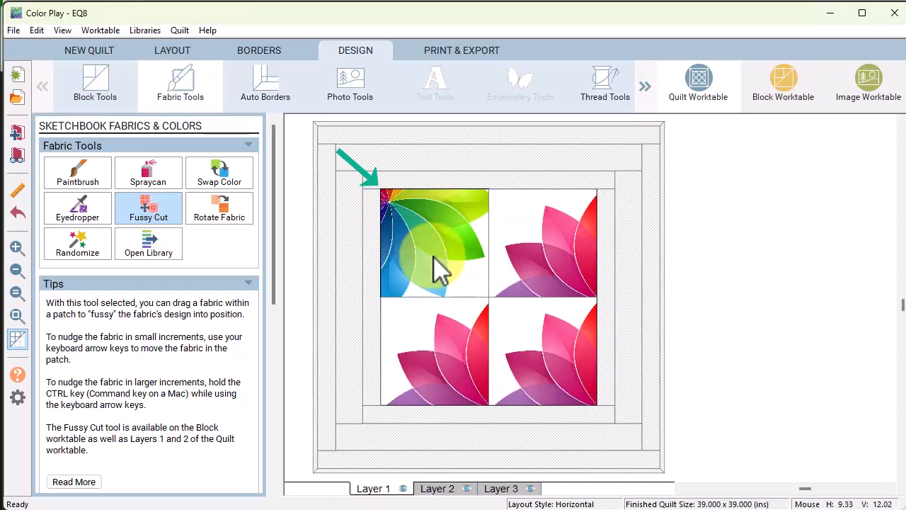
drag(433, 256, 418, 241)
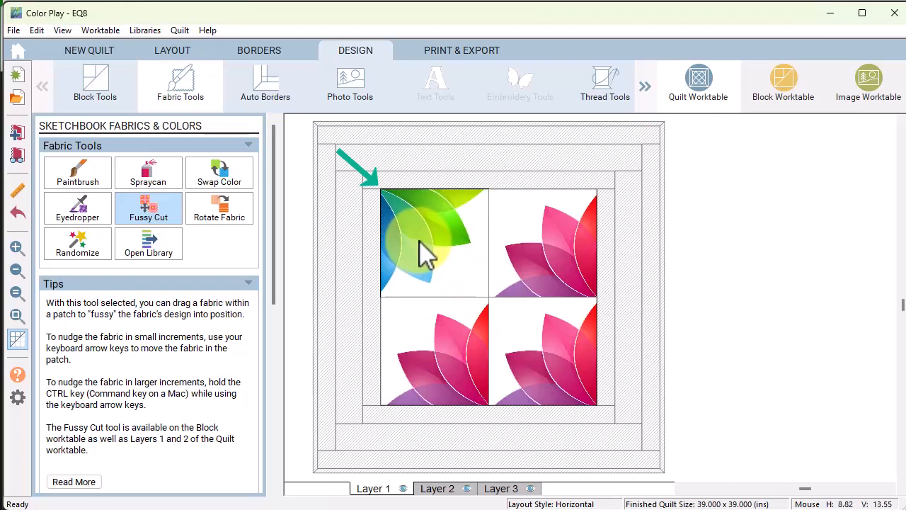
Fussy cut the other three center blocks so their petals likewise spread inward from the quilt center's outer corners.
drag(573, 385, 576, 383)
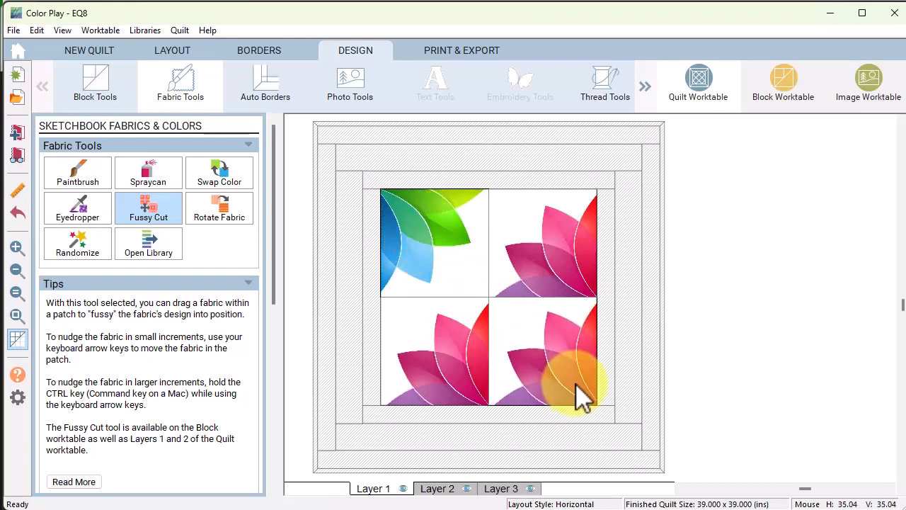
drag(535, 275, 536, 166)
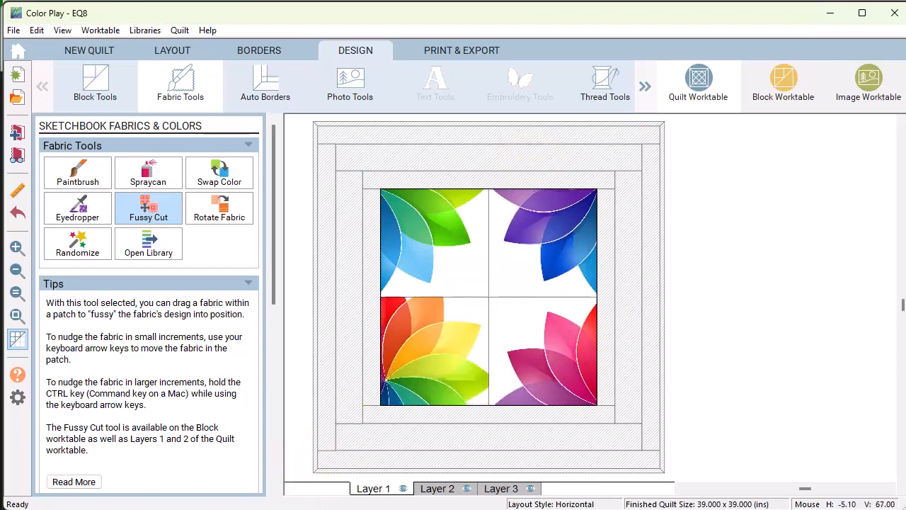
drag(436, 387, 432, 388)
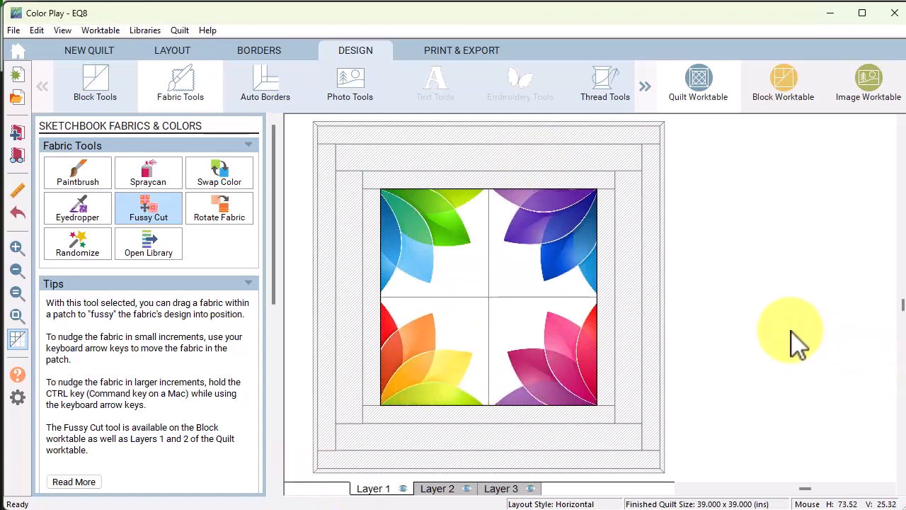
Paint the first and third borders with the pale gray circle-print fabric.
click(79, 177)
mouse_move(214, 474)
mouse_down()
mouse_move(61, 470)
mouse_move(181, 469)
mouse_up()
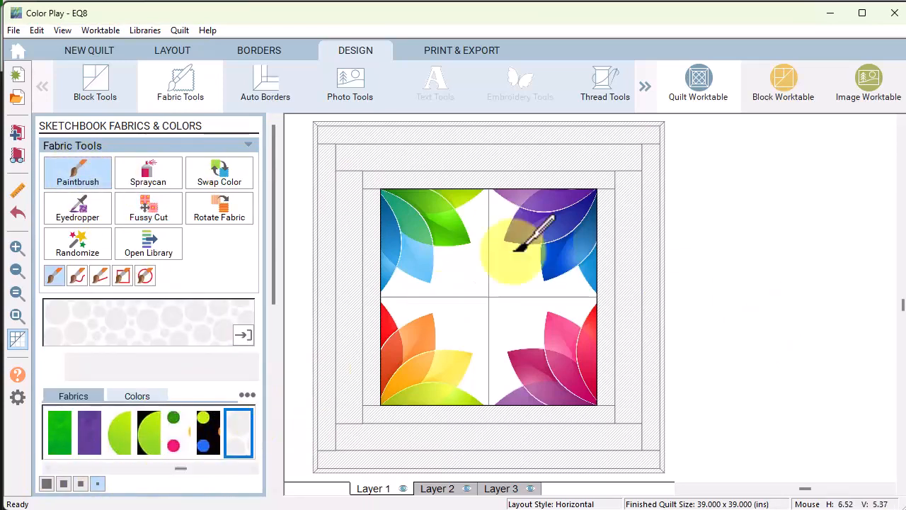
click(615, 206)
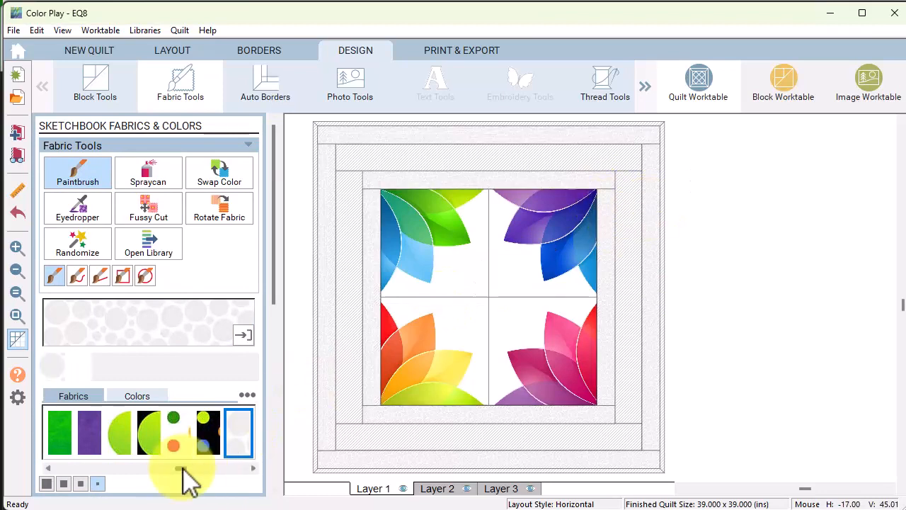
Paint the narrow outermost mitered border with the mottled pink fabric.
mouse_move(182, 468)
mouse_down()
mouse_move(69, 473)
mouse_move(134, 485)
mouse_move(236, 484)
mouse_up()
click(90, 431)
click(660, 198)
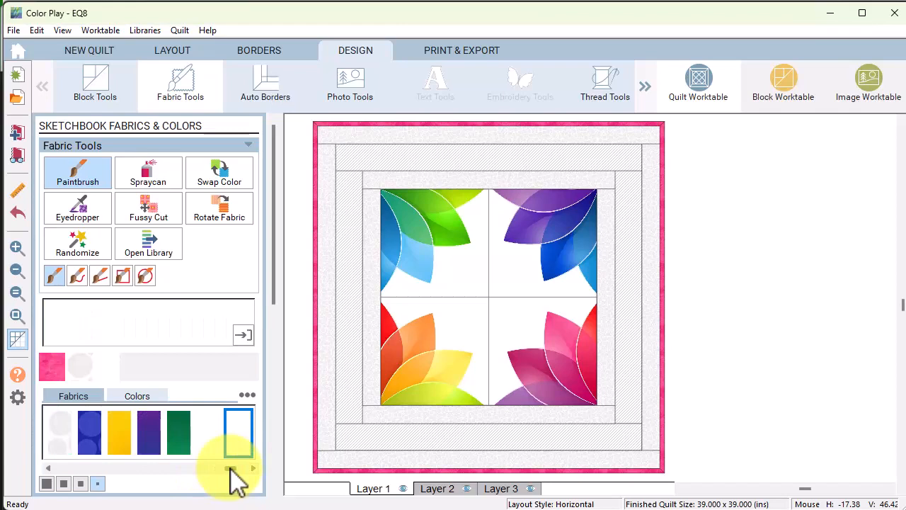
Paint all four sides of the second border with the smooth rainbow gradient fabric that starts in purple, rather than the green-edged stepped gradient.
click(185, 433)
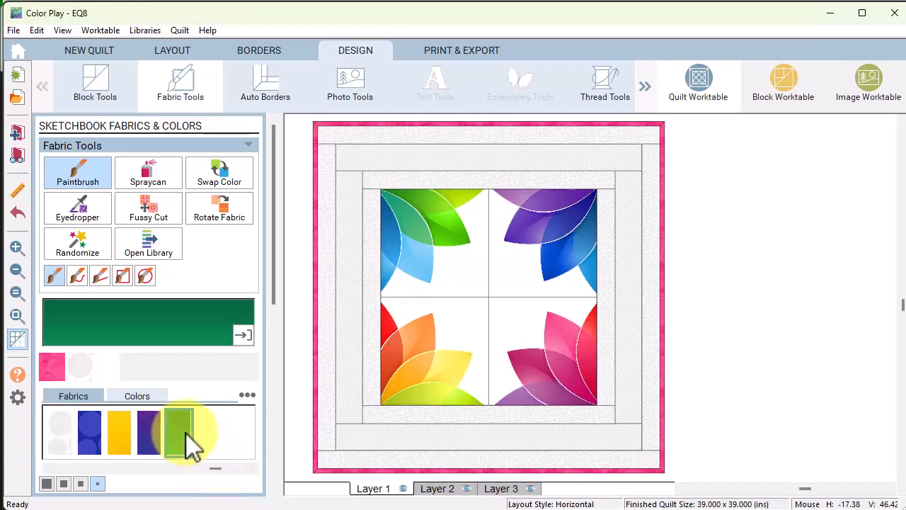
click(636, 196)
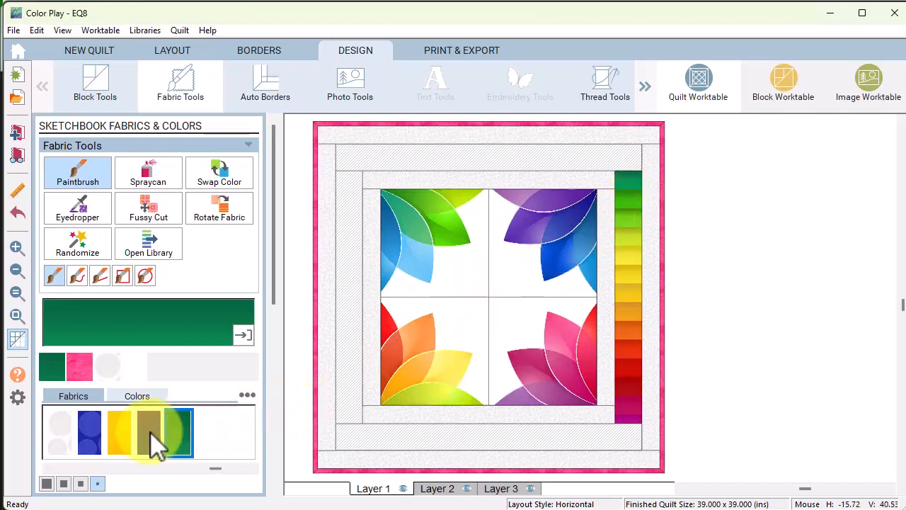
click(152, 437)
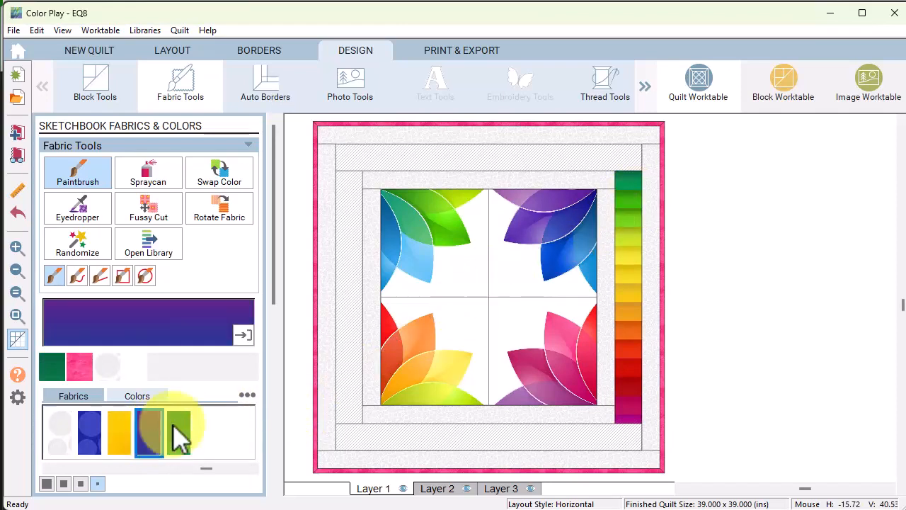
click(629, 276)
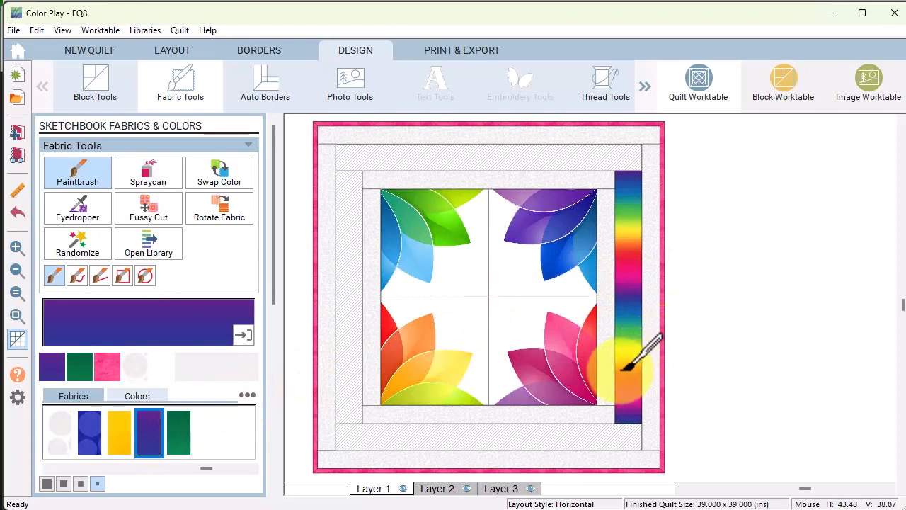
click(494, 433)
click(351, 303)
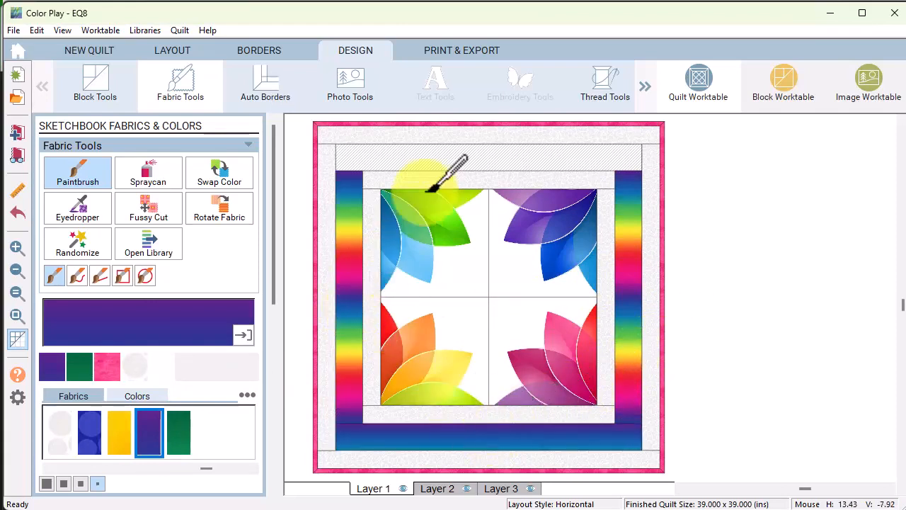
click(489, 162)
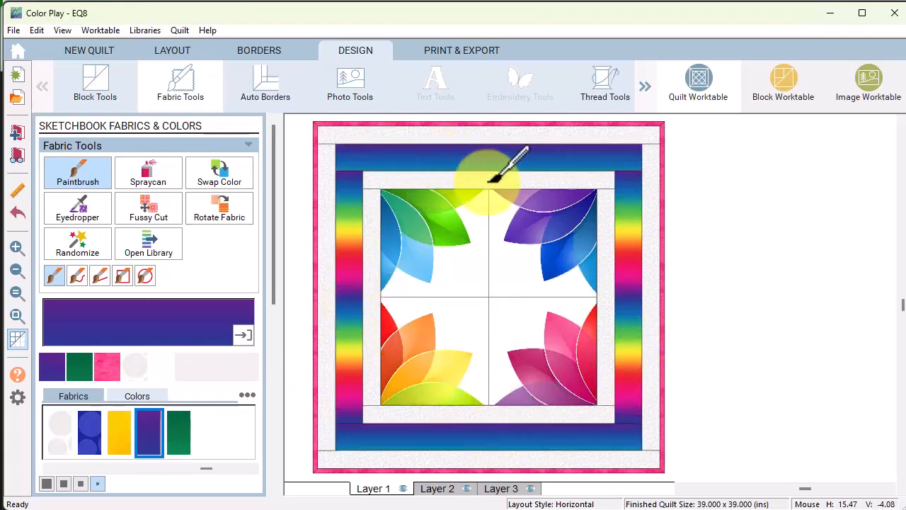
Rotate the second border's rainbow fabric with Simple rotation so the bottom and top show full color sequences and the left side runs reversed.
click(225, 216)
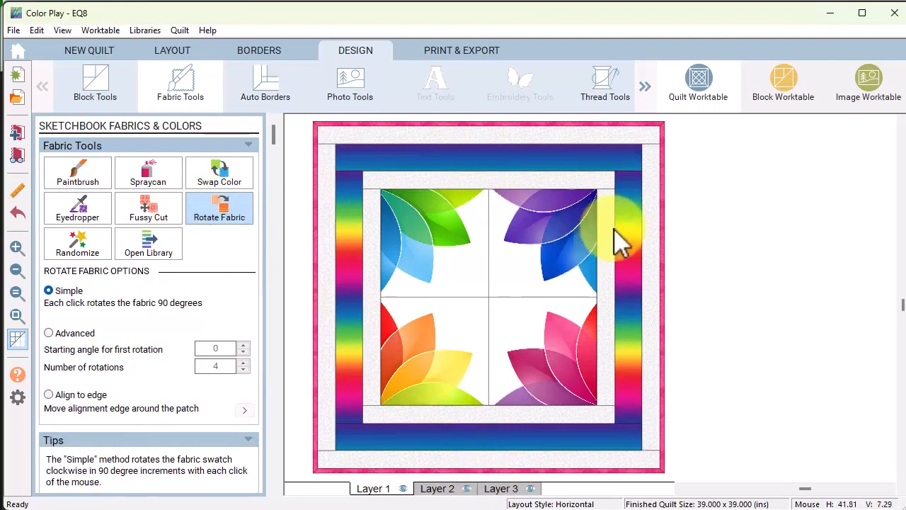
click(635, 198)
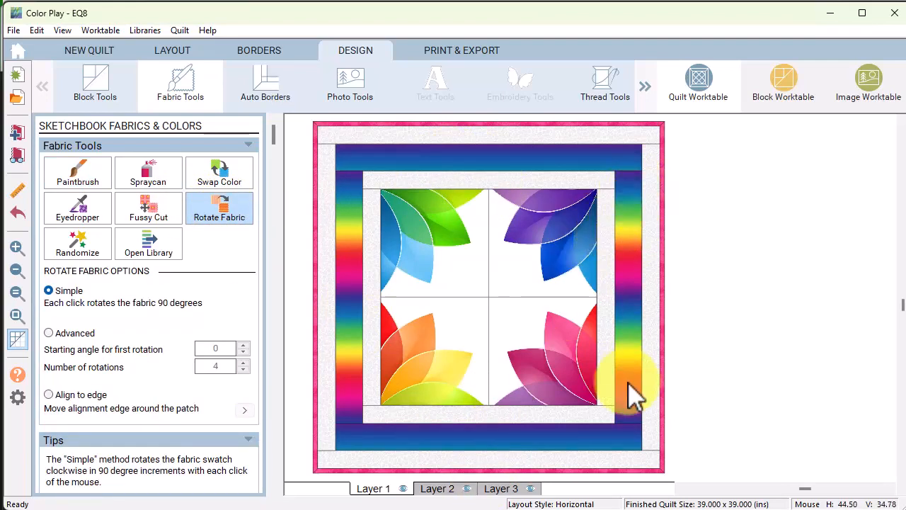
click(519, 445)
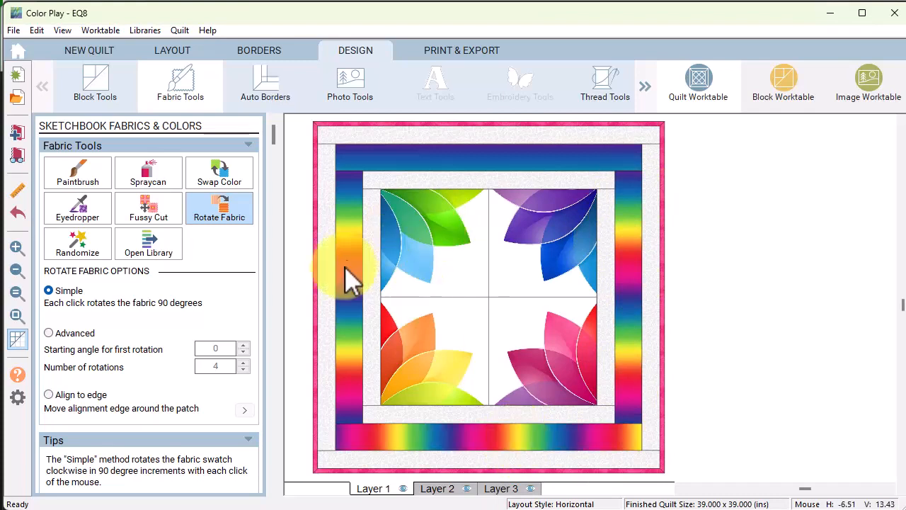
click(354, 299)
click(352, 303)
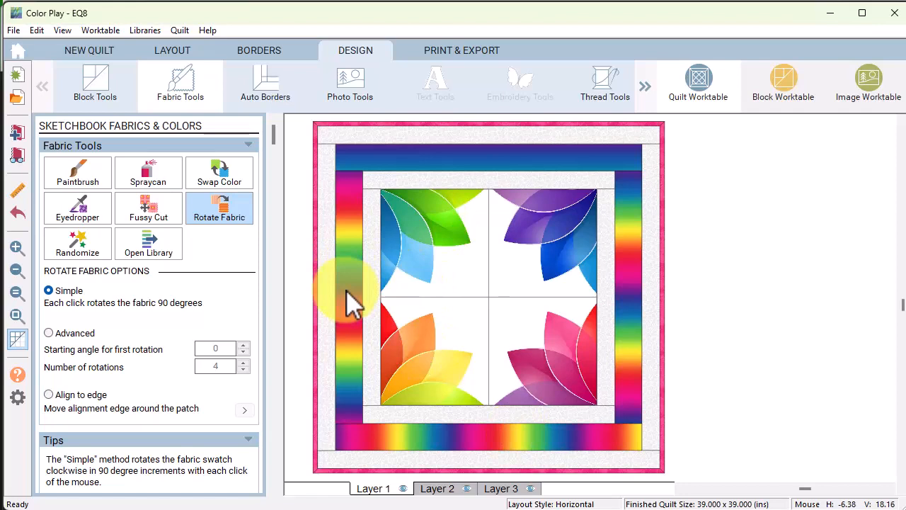
click(438, 158)
click(437, 158)
click(438, 158)
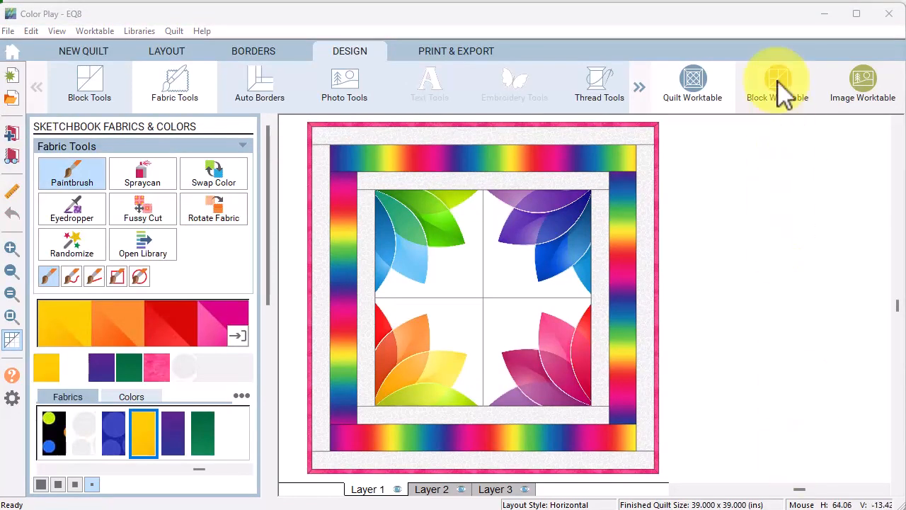
Switch to the Block Worktable and start a new PolyDraw block.
click(779, 90)
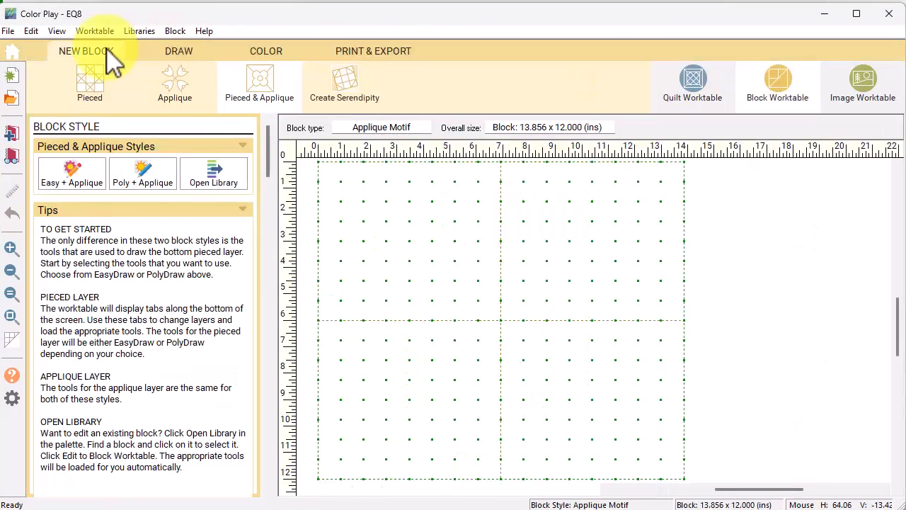
click(110, 97)
click(155, 175)
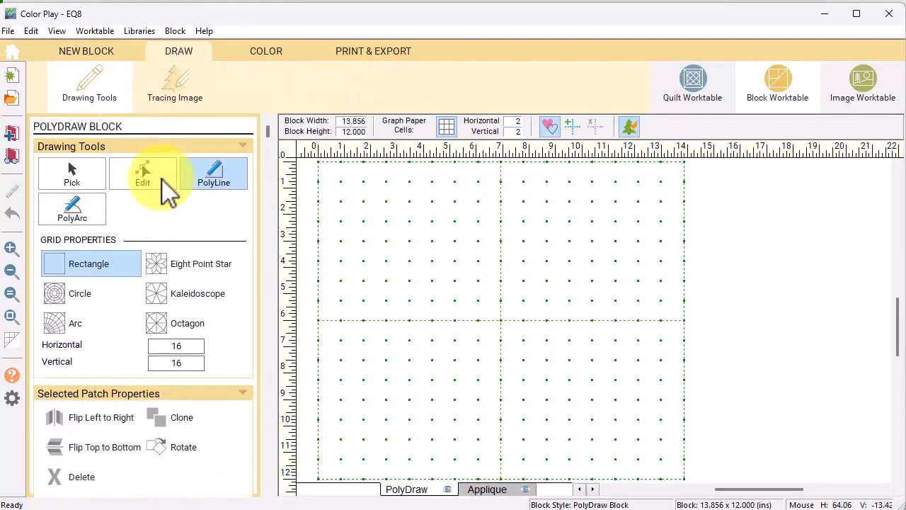
Set the block width to 12 inches and use a Circle grid with 8 rings and 4 spokes.
click(347, 121)
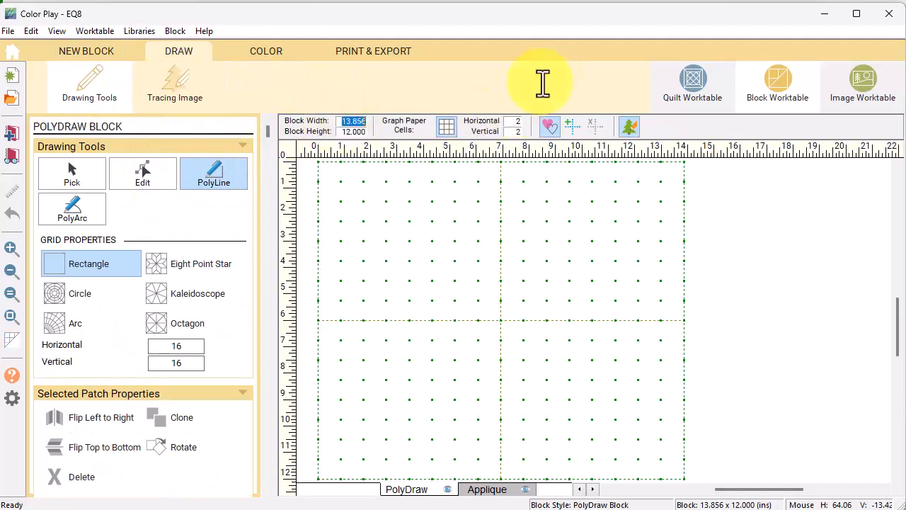
text(1)
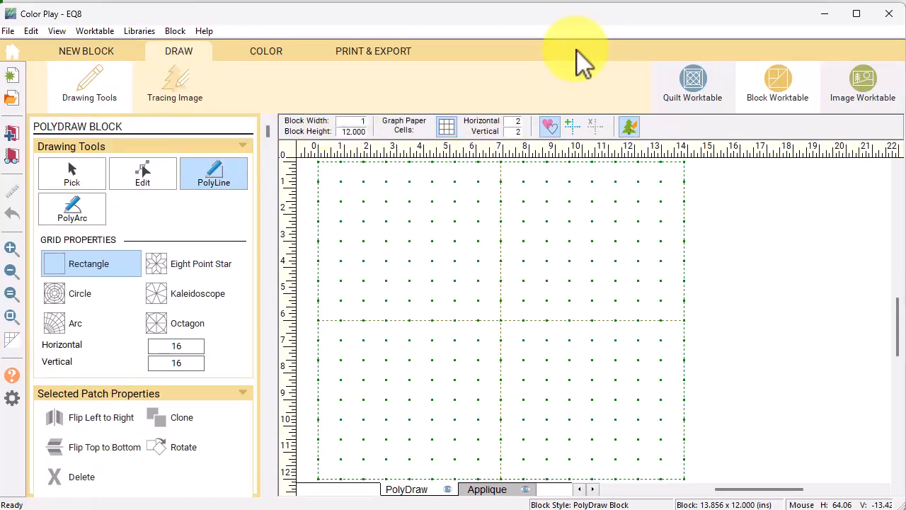
text(2)
key(Return)
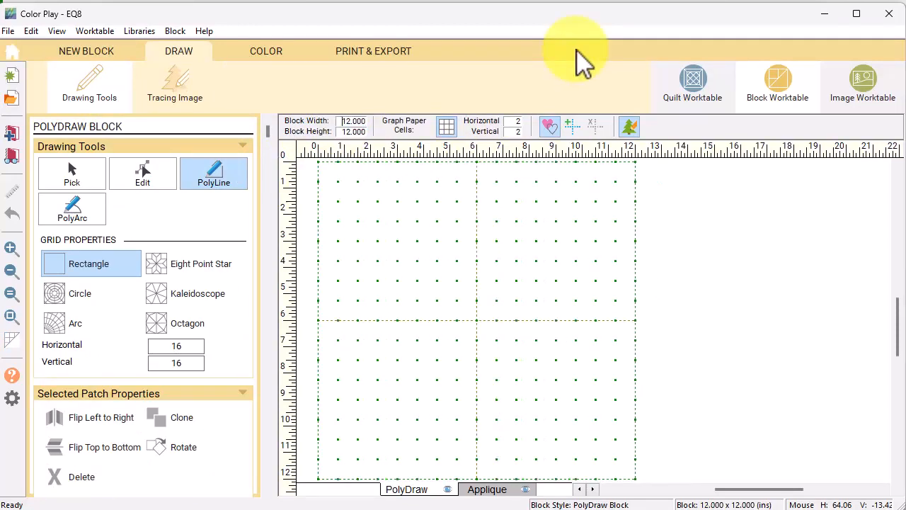
click(69, 301)
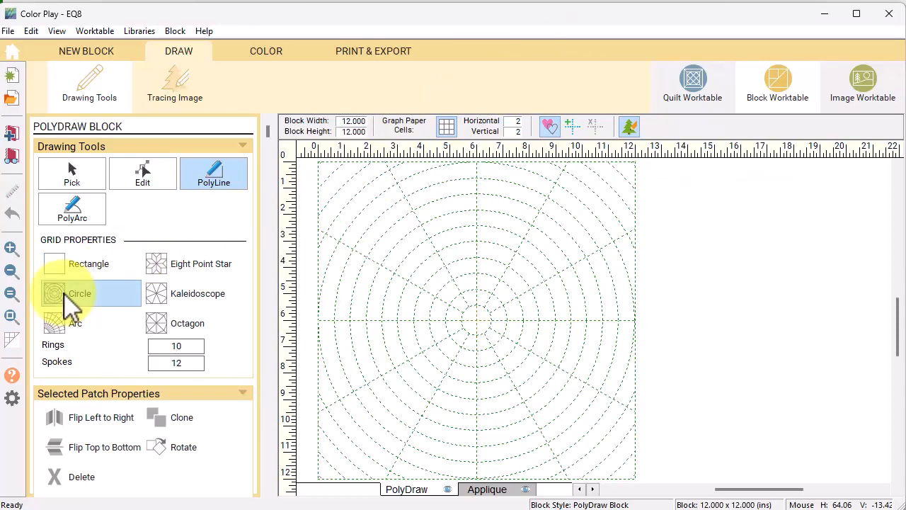
click(170, 347)
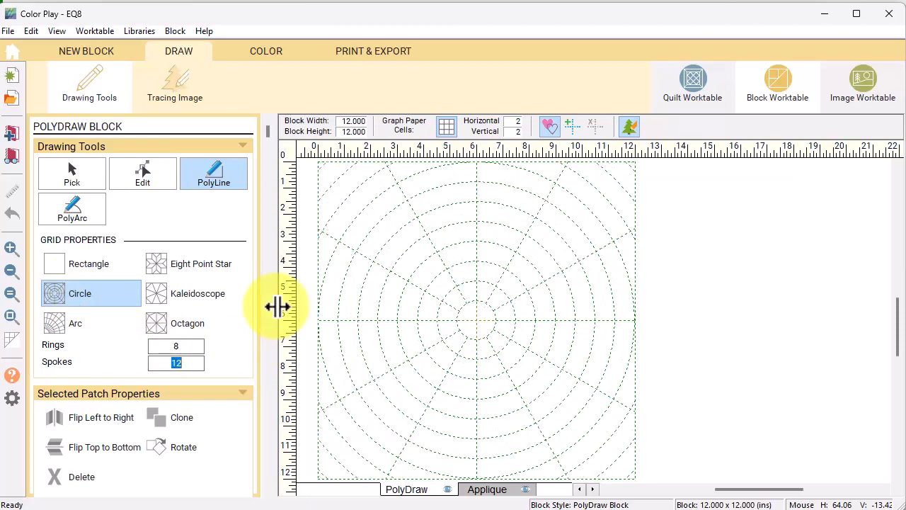
Draw a quarter-ring patch with PolyArc in the block's upper-left quadrant, between the circle touching the block edges and the ring inside it.
click(71, 211)
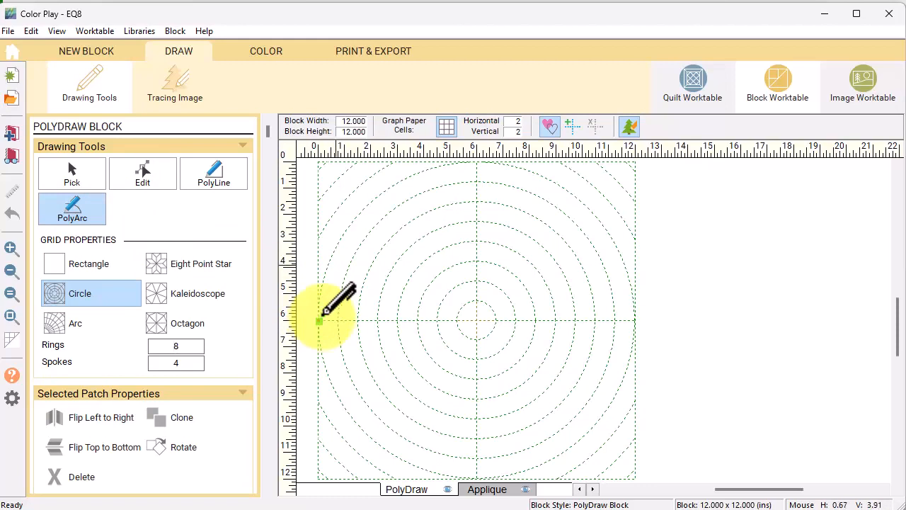
click(478, 161)
click(478, 161)
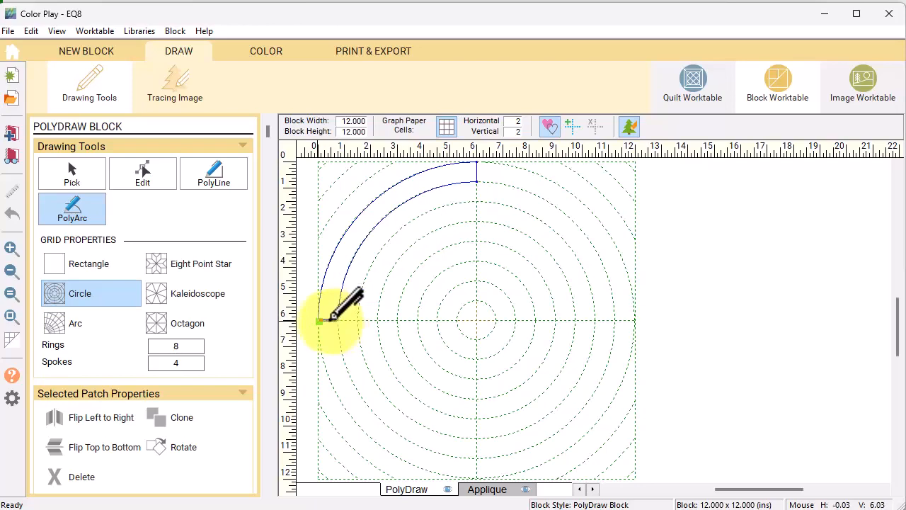
click(319, 321)
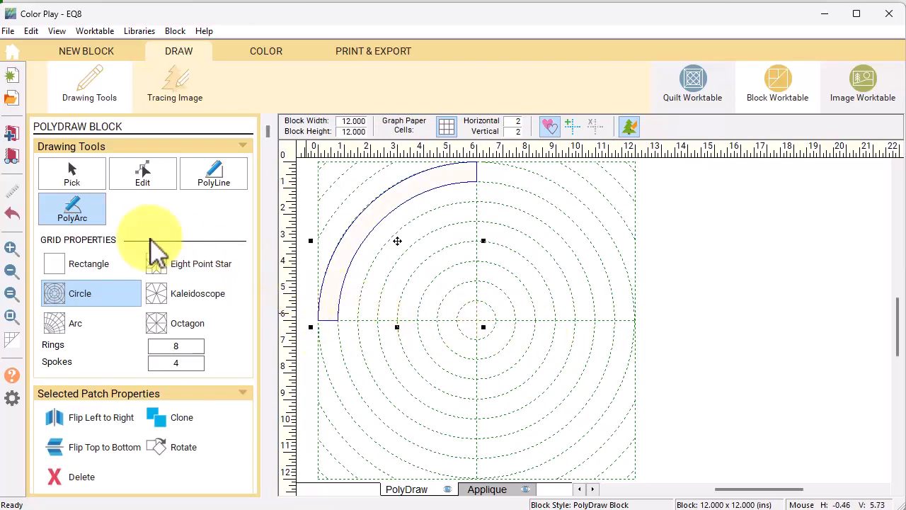
Draw two more quarter-ring patches with PolyArc inside the first one, following the next two grid circles inward in the same quadrant.
click(339, 321)
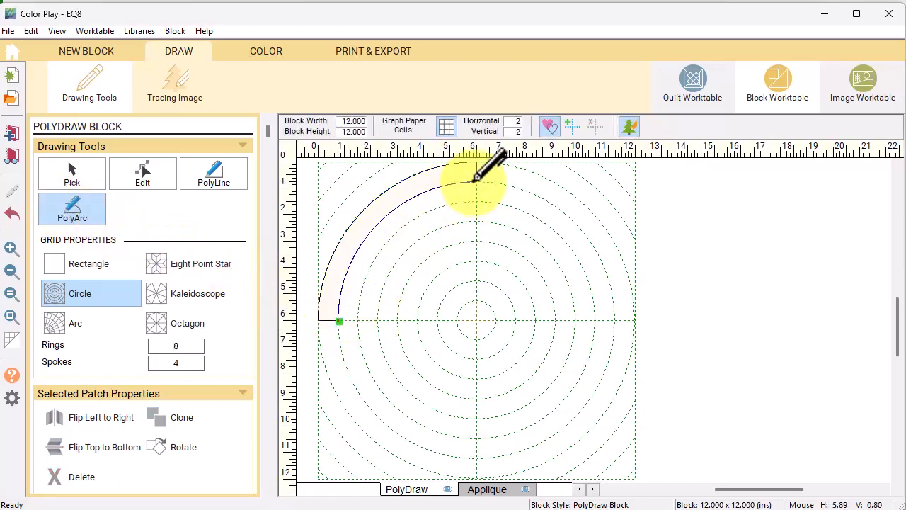
click(476, 203)
click(339, 320)
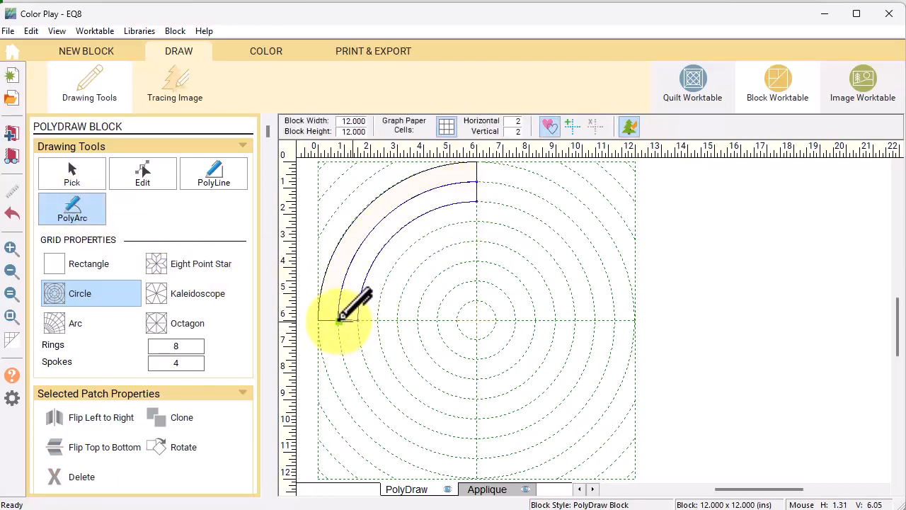
click(359, 321)
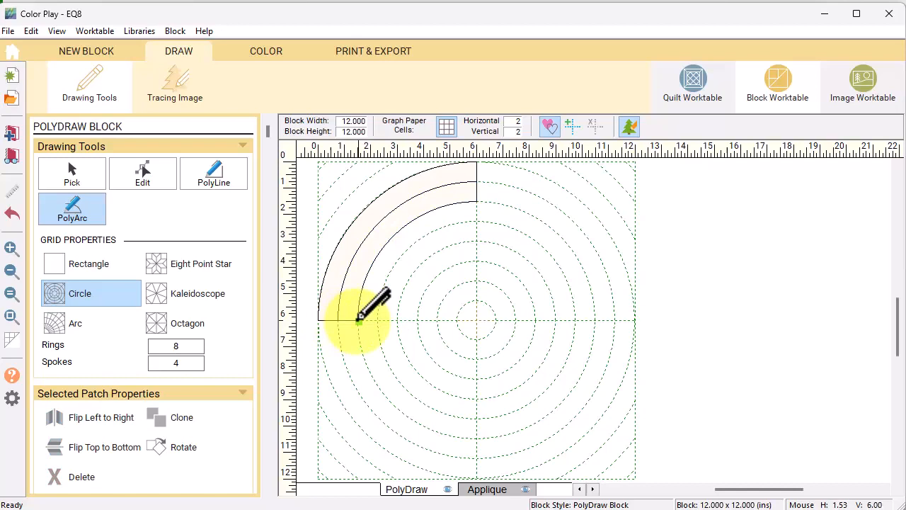
click(476, 203)
click(359, 322)
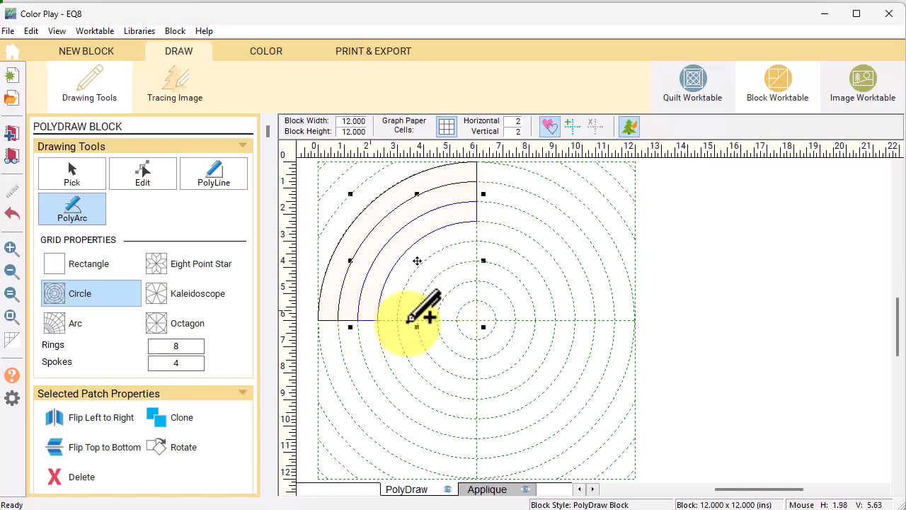
Select the three quarter-ring patches, clone and rotate them, and fit the copy into the block's upper-right quadrant.
click(75, 177)
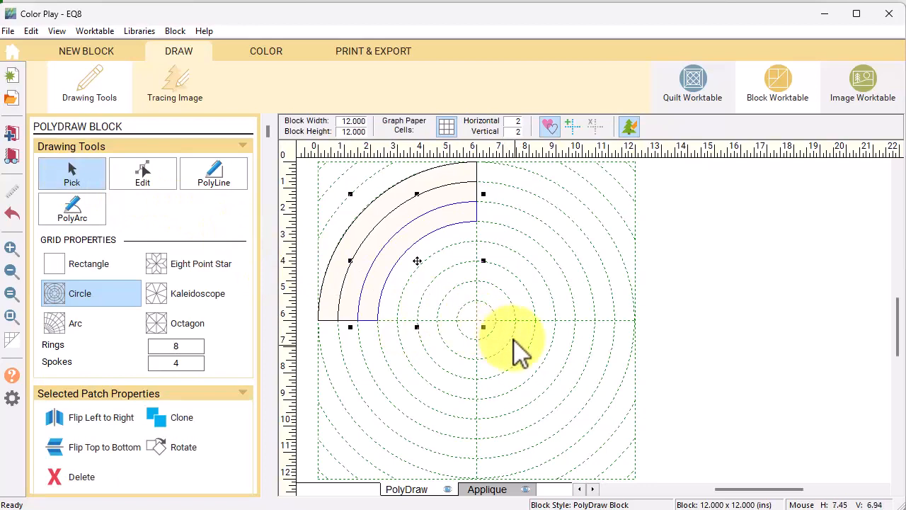
drag(513, 340, 280, 152)
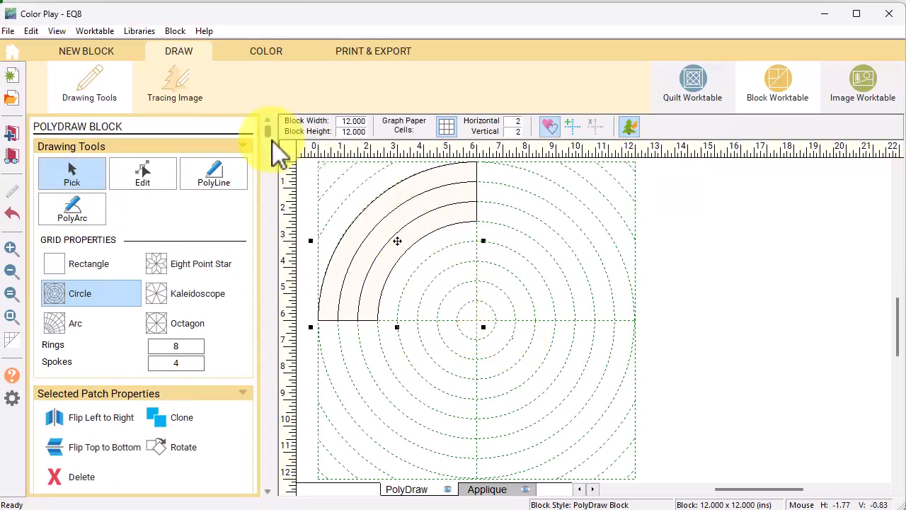
click(180, 423)
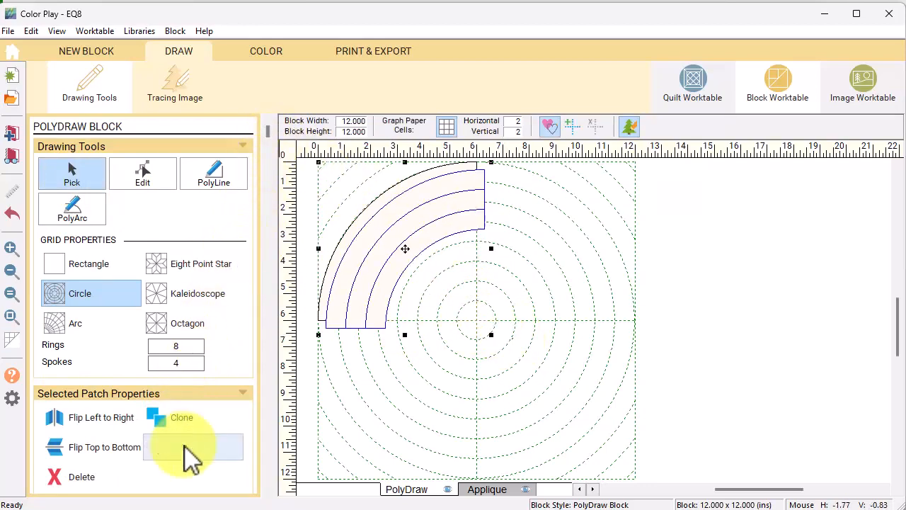
click(185, 452)
mouse_move(359, 289)
mouse_down()
mouse_move(401, 249)
mouse_move(560, 260)
mouse_move(553, 246)
mouse_up()
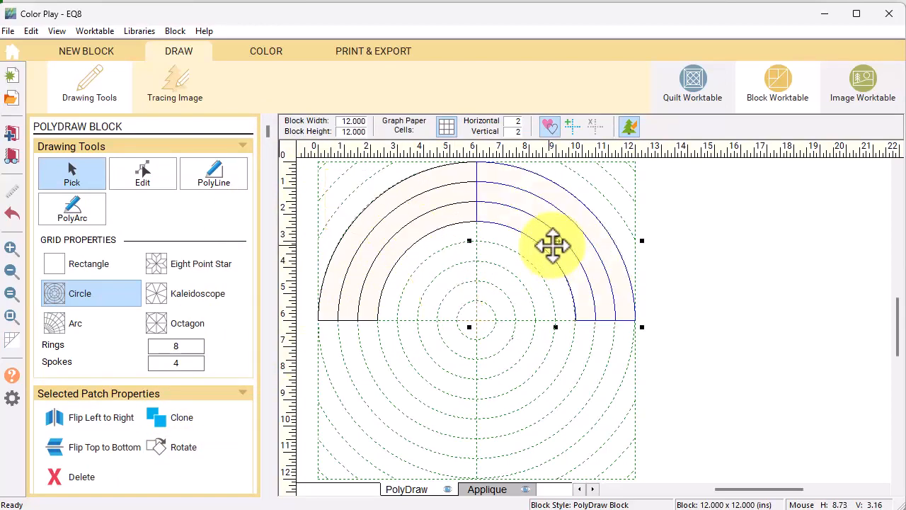
Clone and rotate the quarter-ring group twice more, fitting the copies into the lower-right and lower-left quadrants to complete the rings.
click(186, 416)
click(185, 452)
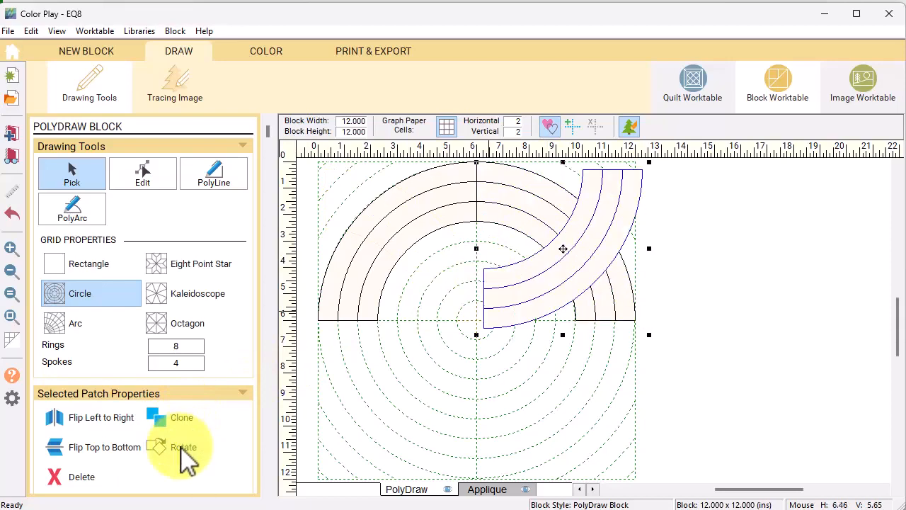
mouse_move(536, 277)
mouse_down()
mouse_move(564, 269)
mouse_move(543, 405)
mouse_move(516, 421)
mouse_move(535, 406)
mouse_move(398, 399)
mouse_up()
click(186, 419)
click(186, 448)
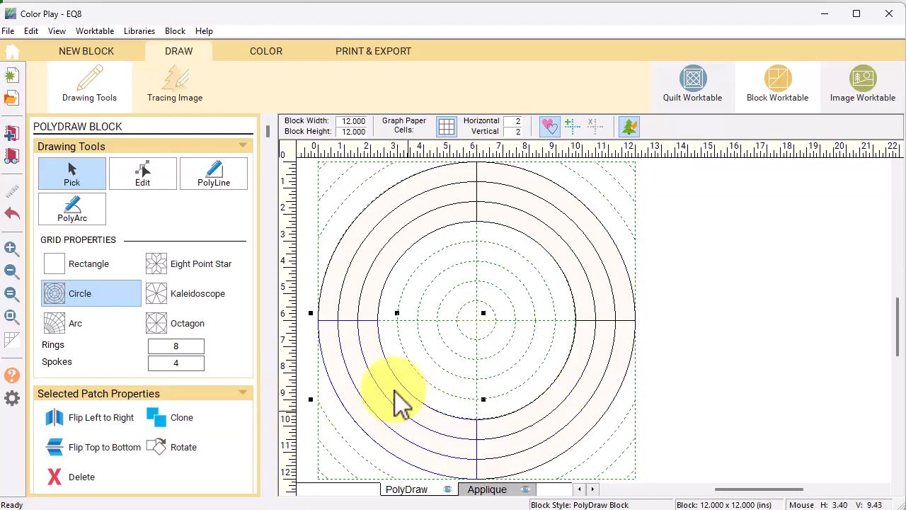
Draw a closed circle patch with PolyArc along the inner edge of the rings to fill the block's center.
click(87, 208)
click(379, 320)
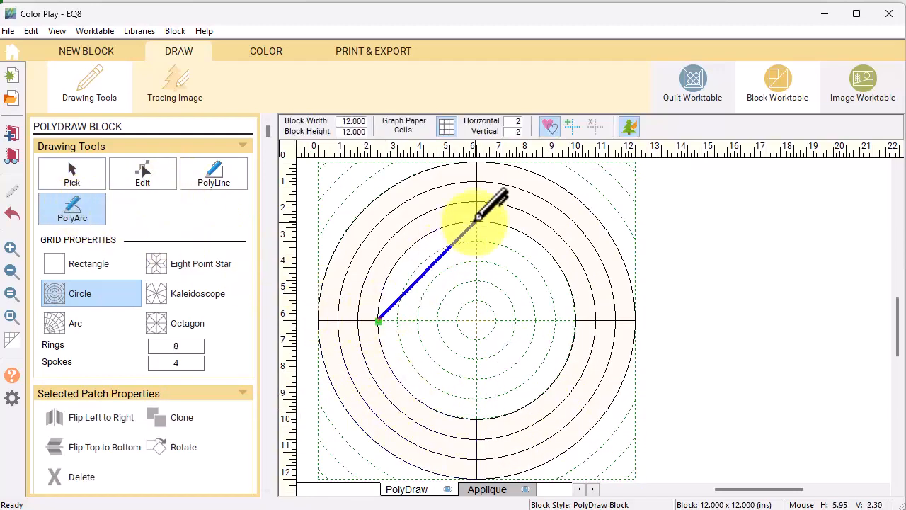
click(575, 322)
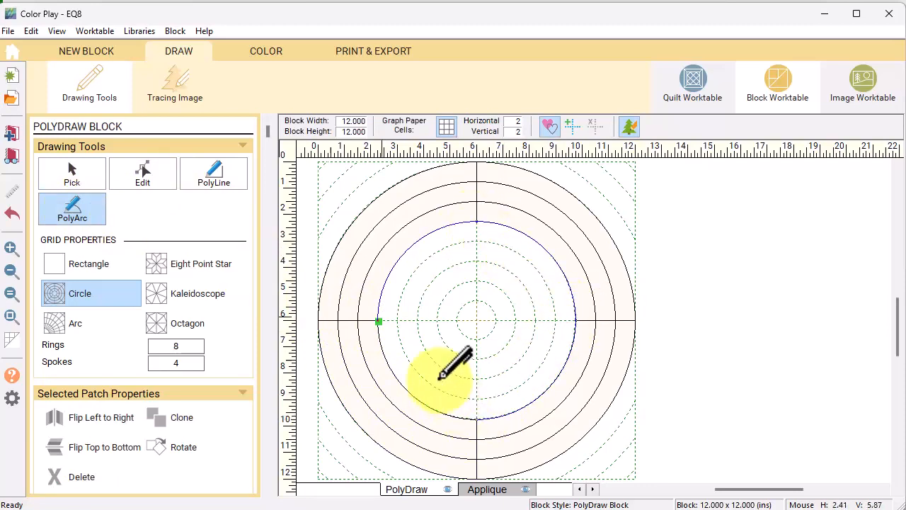
click(379, 320)
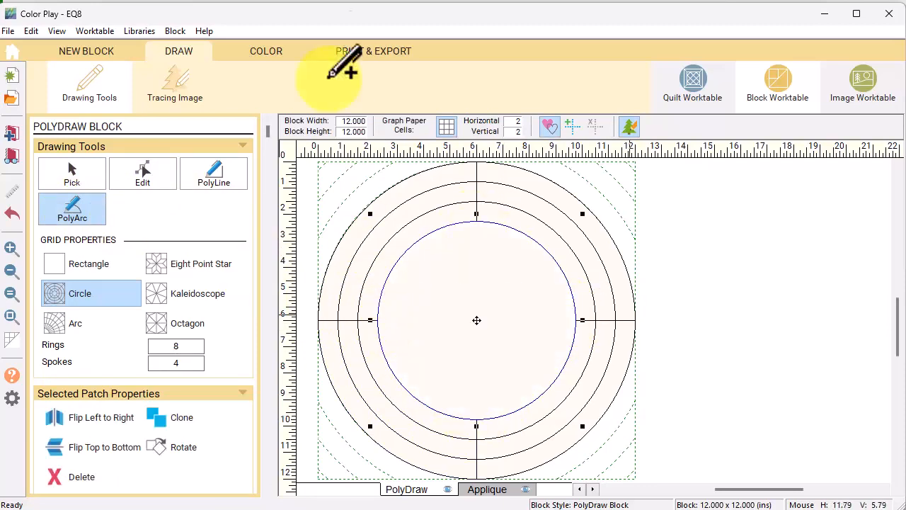
Paint the center circle with the rainbow hearts fabric and fussy cut it so the hearts are centered around the blue heart.
click(273, 64)
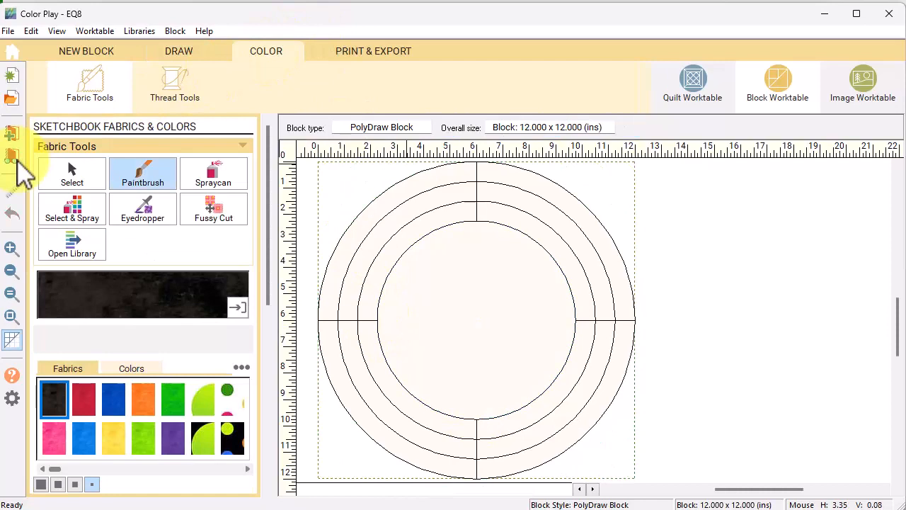
drag(55, 469, 255, 482)
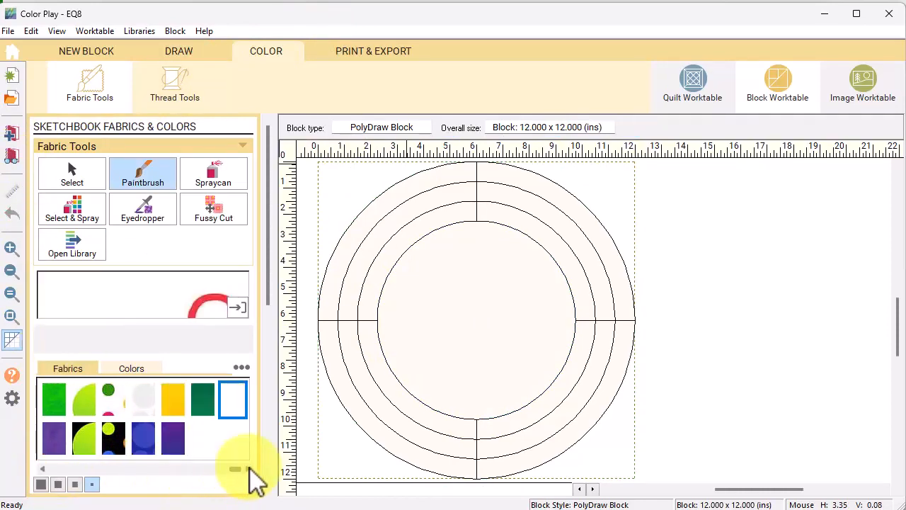
click(483, 306)
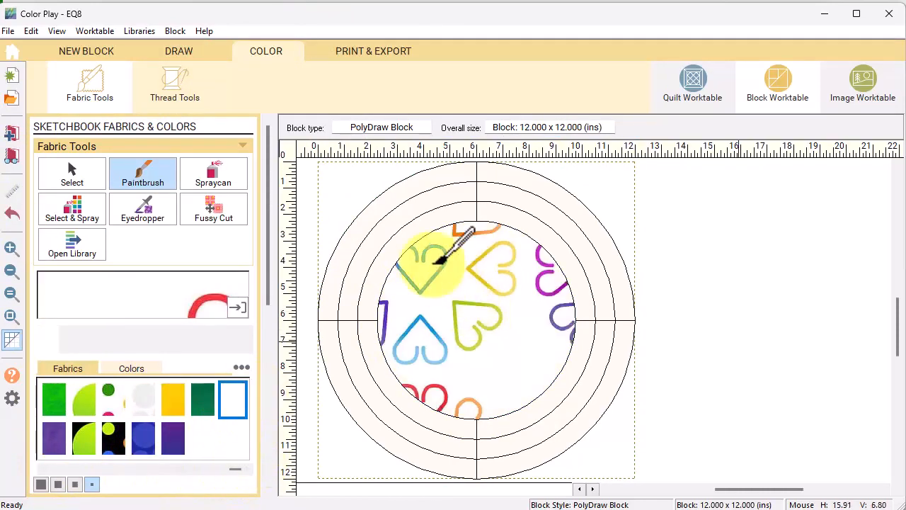
click(214, 210)
drag(460, 333, 514, 364)
Paint all patches of the outermost and innermost rings with the light gray dotted fabric.
click(145, 177)
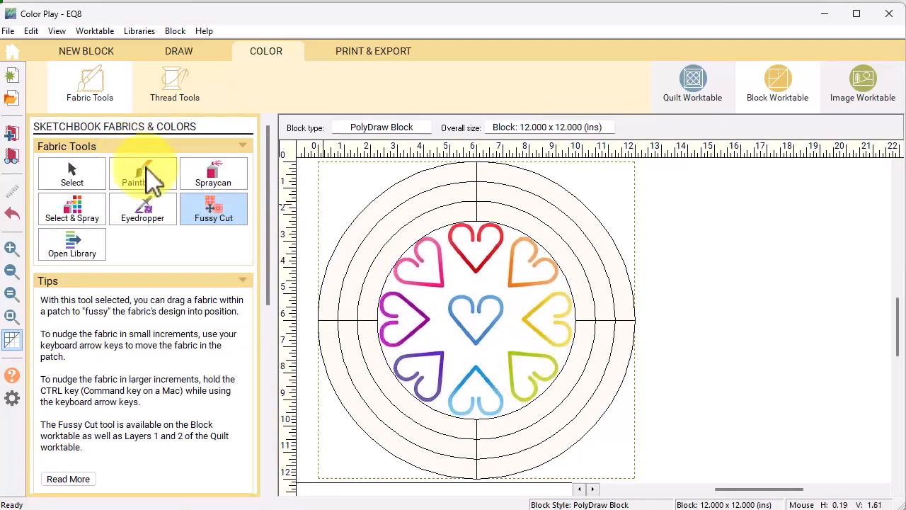
click(144, 400)
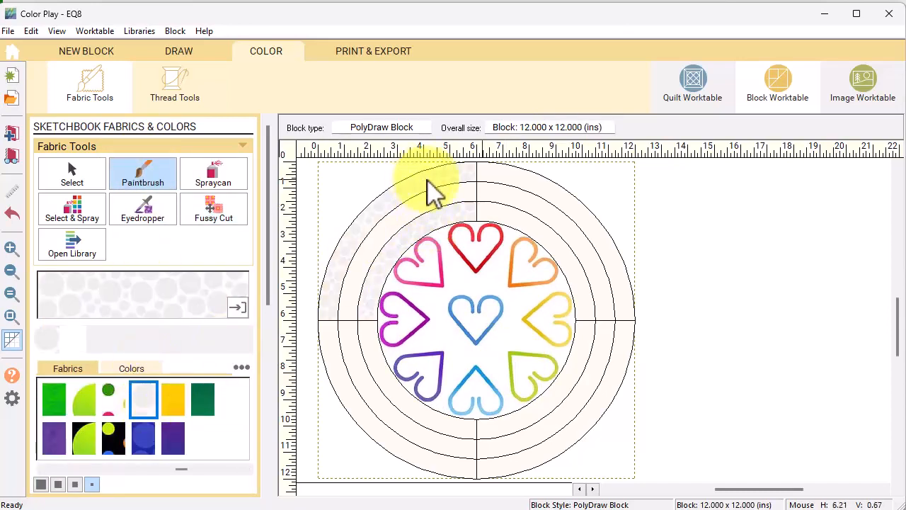
click(425, 420)
click(399, 449)
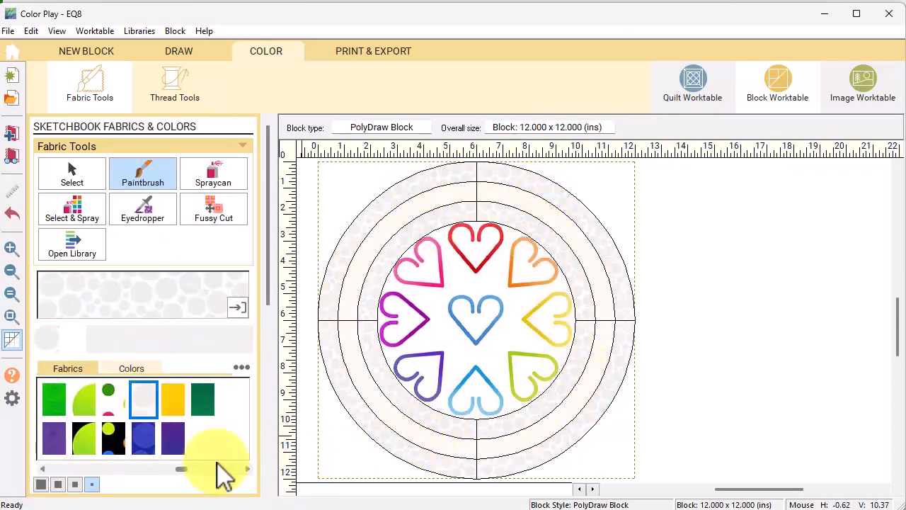
Paint the four patches of the middle ring with the solid-look pink fabric and add the block to the Sketchbook.
drag(181, 468, 32, 488)
click(54, 437)
click(395, 235)
click(547, 226)
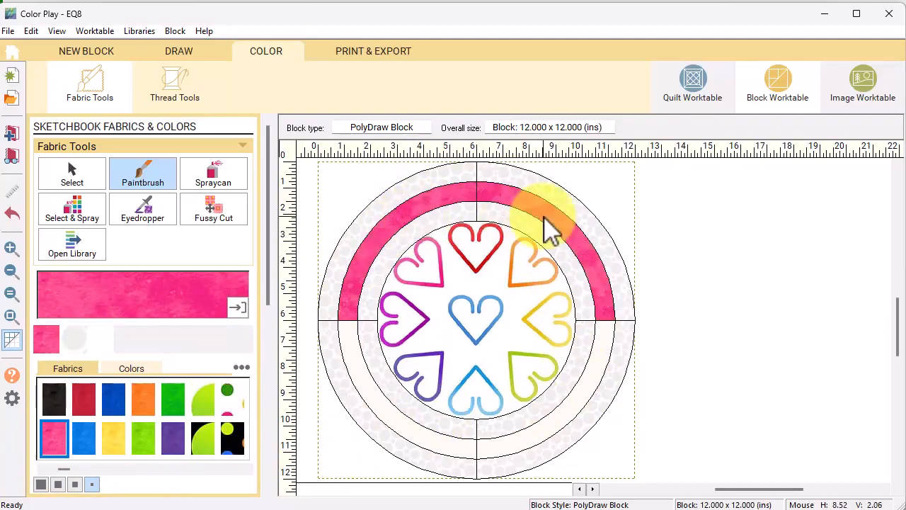
click(581, 386)
click(401, 427)
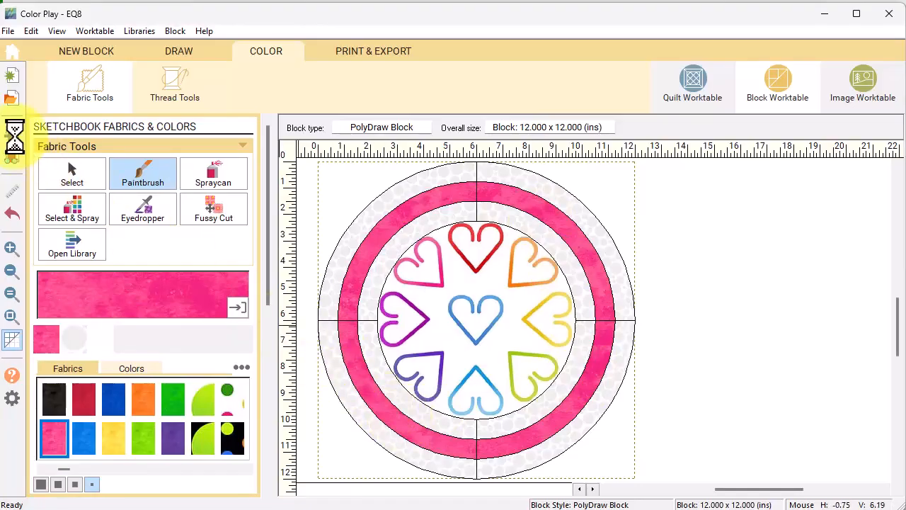
Switch to the Quilt Worktable and set the ring block on Layer 2 at 12 by 12 inches over the flower blocks.
click(687, 82)
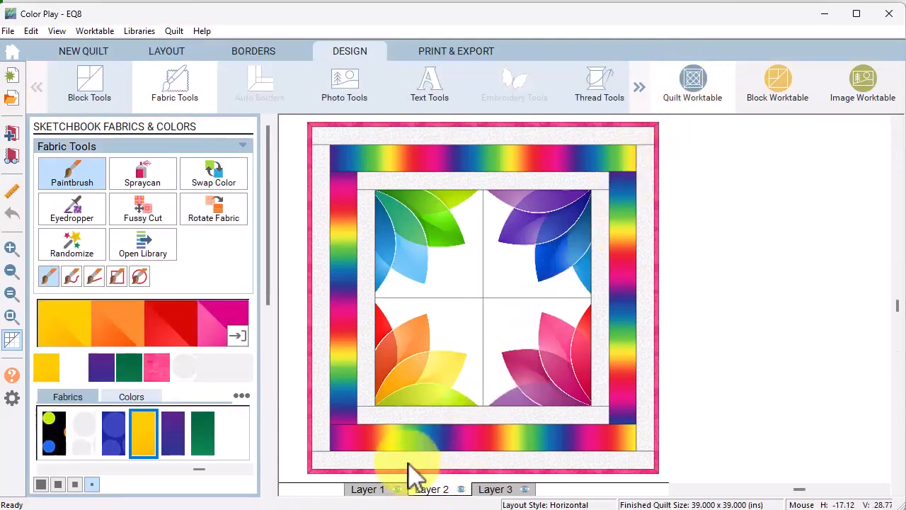
click(91, 89)
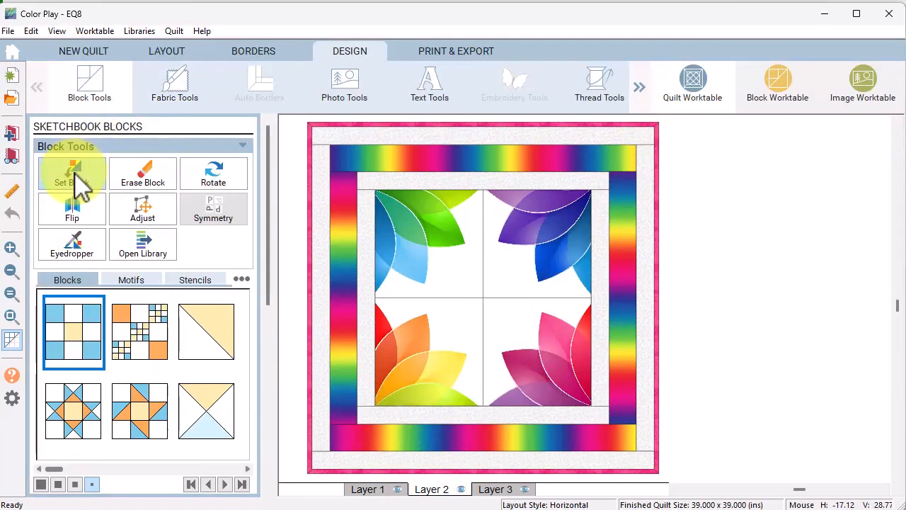
drag(54, 468, 234, 467)
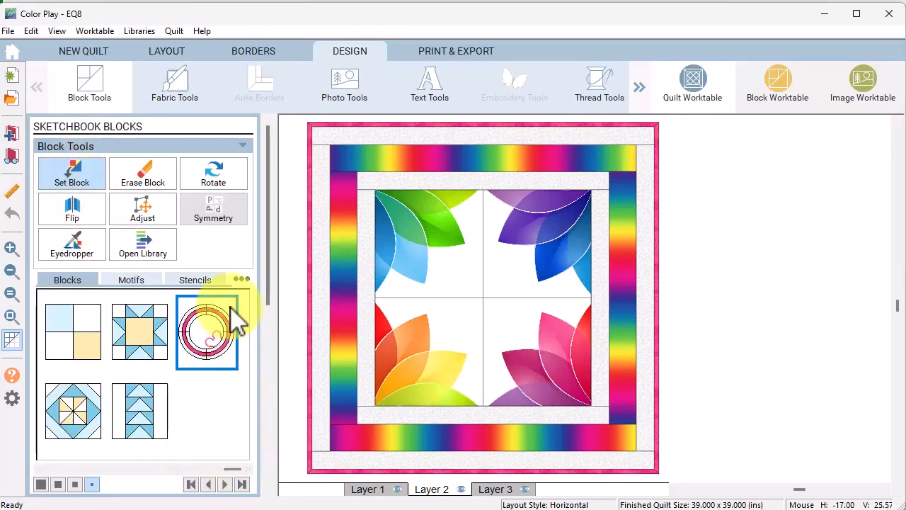
drag(206, 332, 454, 268)
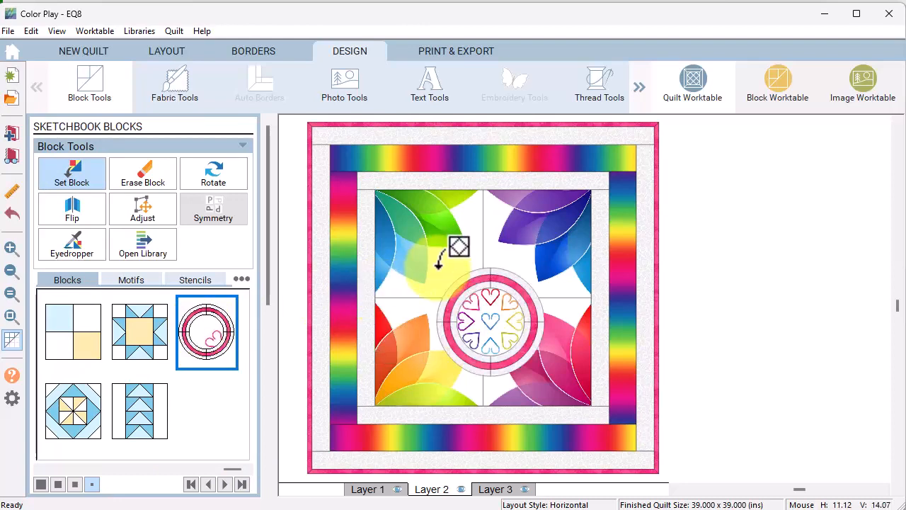
Center the ring block horizontally and vertically on the quilt, deselect it, and hide the patch outlines.
click(145, 212)
click(513, 329)
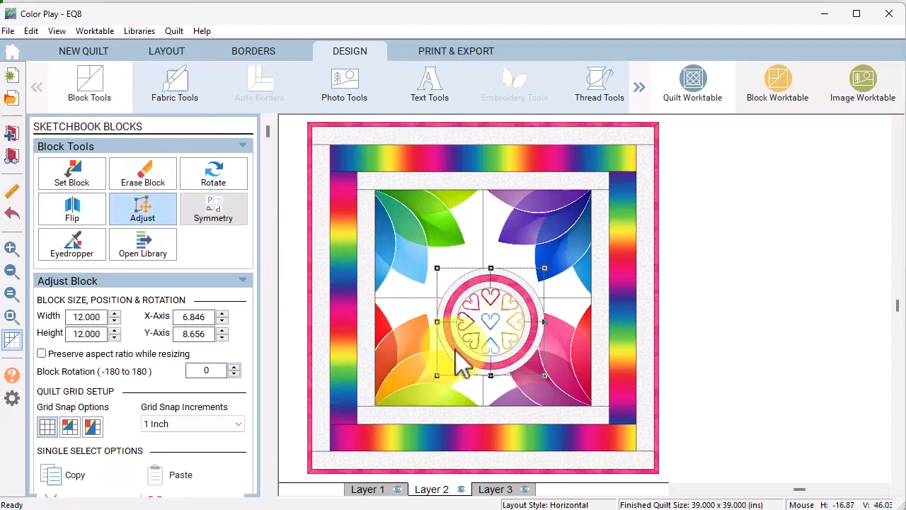
scroll(142, 454, down, 5)
scroll(117, 467, down, 1)
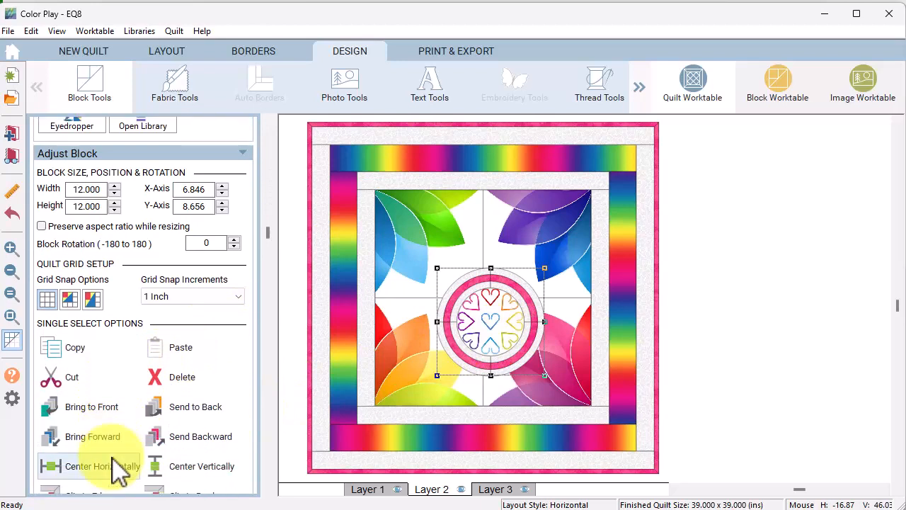
click(117, 467)
click(209, 471)
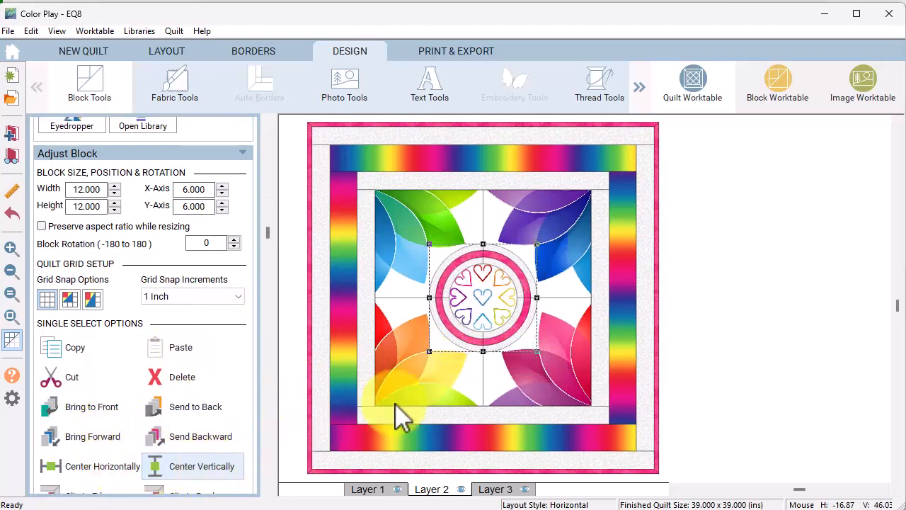
click(713, 324)
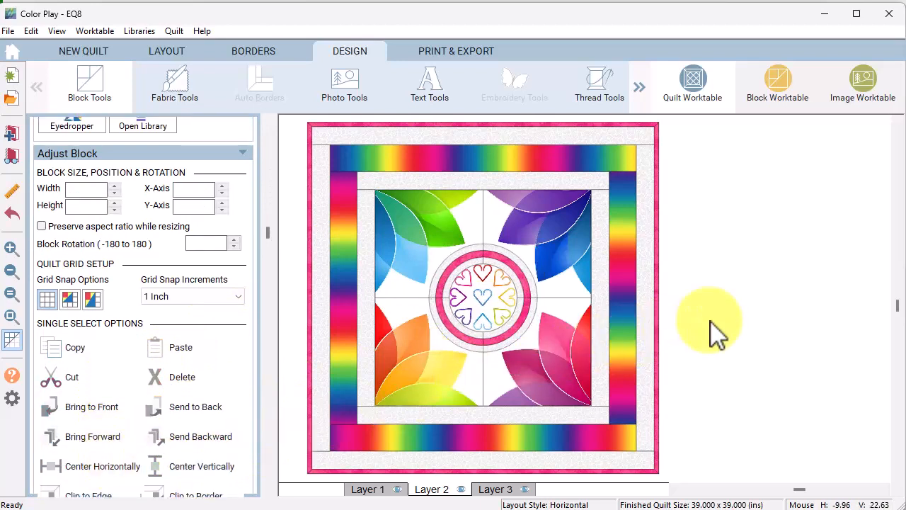
click(13, 341)
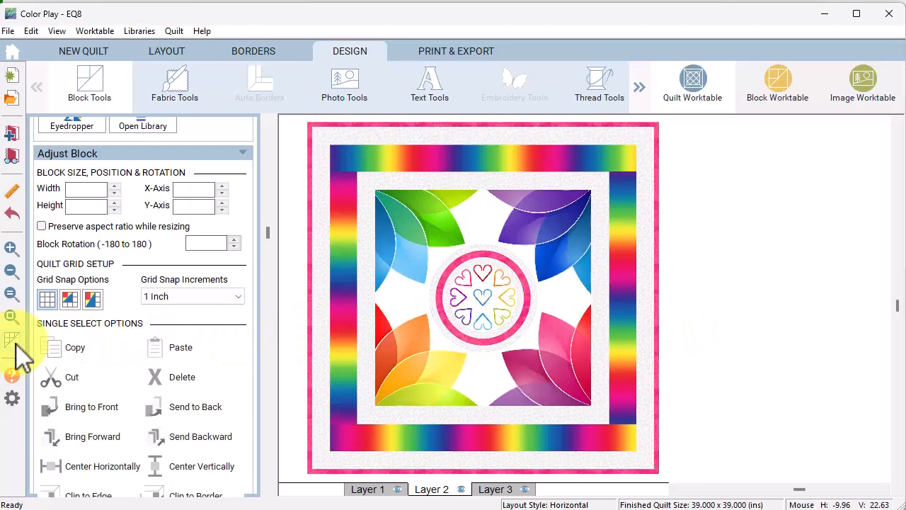